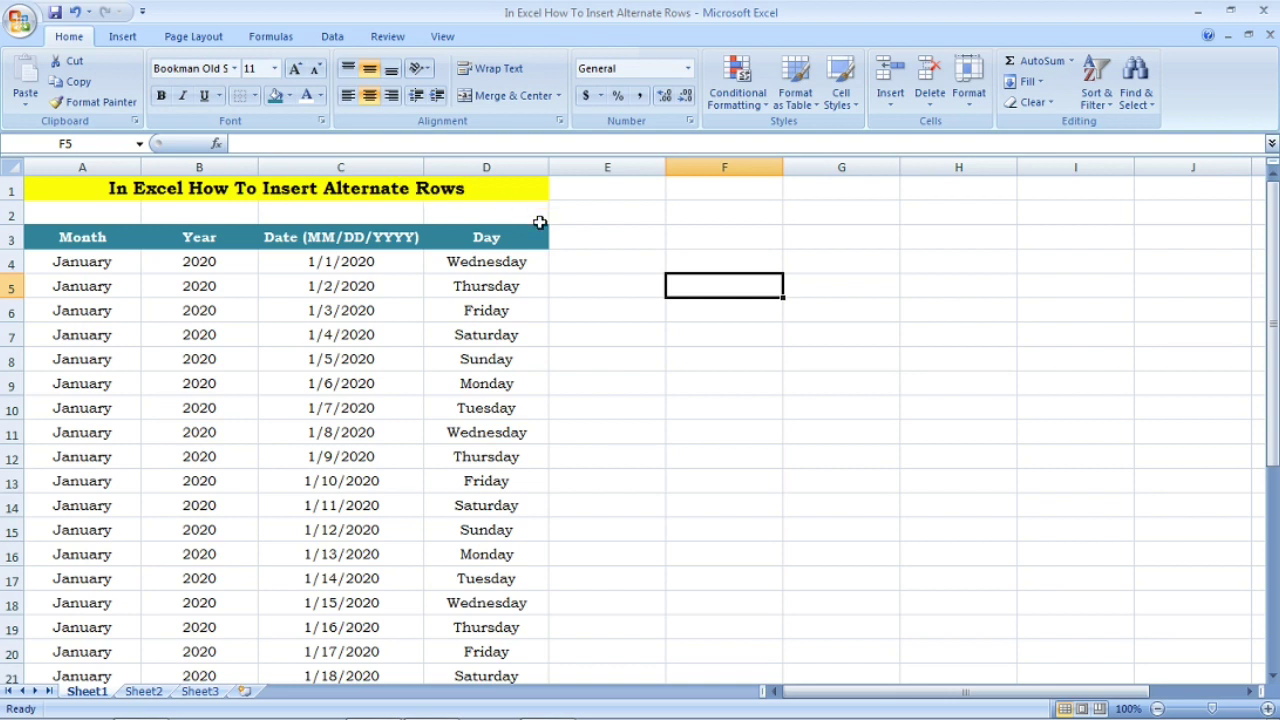
Select the table title and the Month, Year, Date and Day headers to review the layout.
click(499, 181)
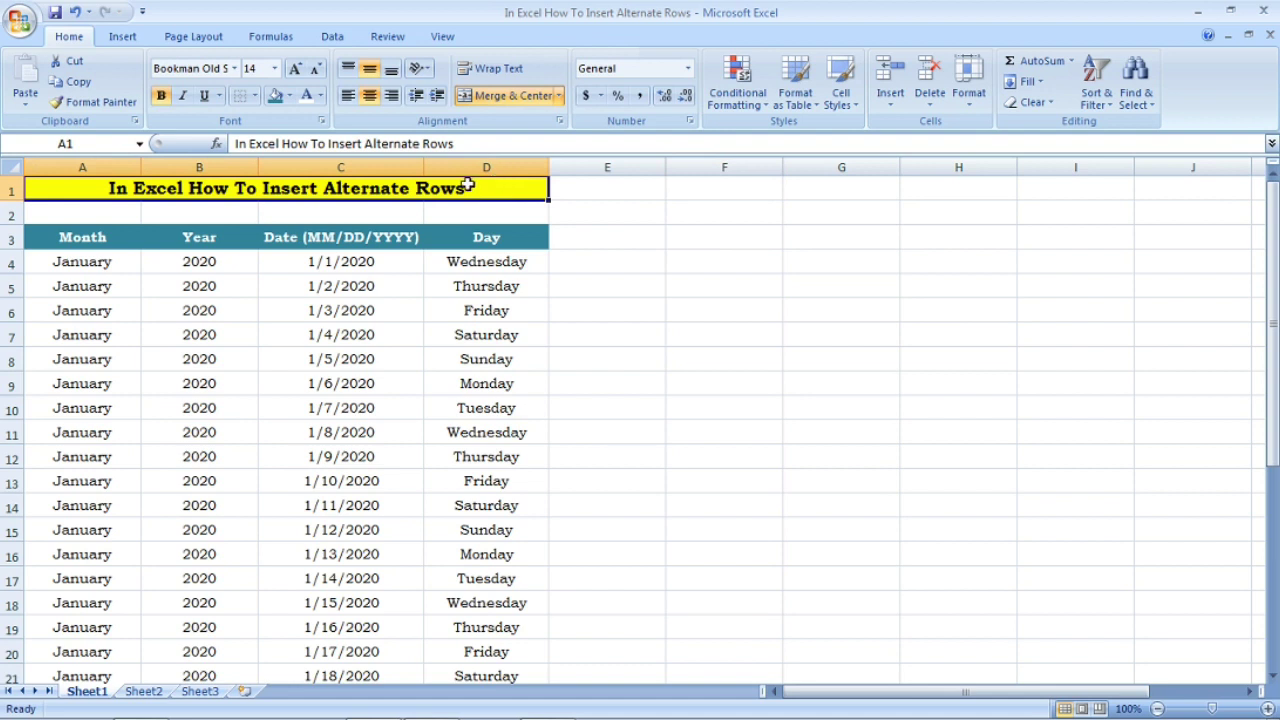
click(110, 238)
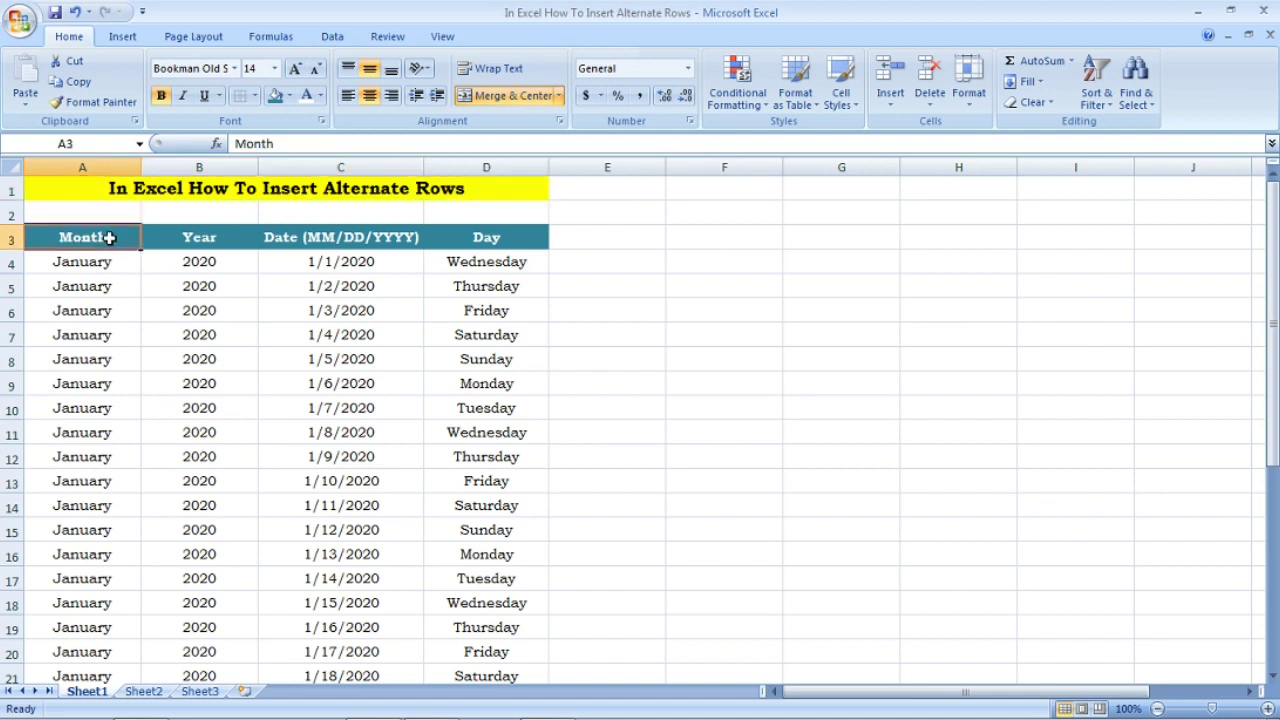
click(185, 234)
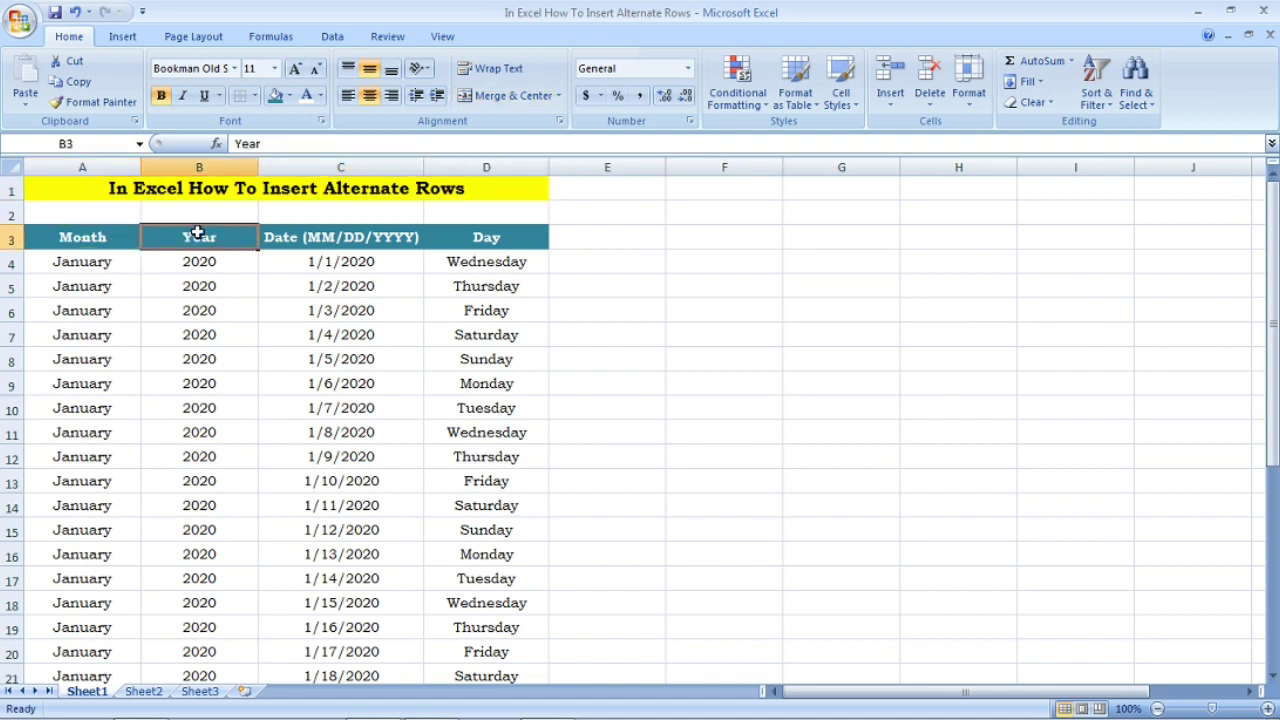
click(103, 245)
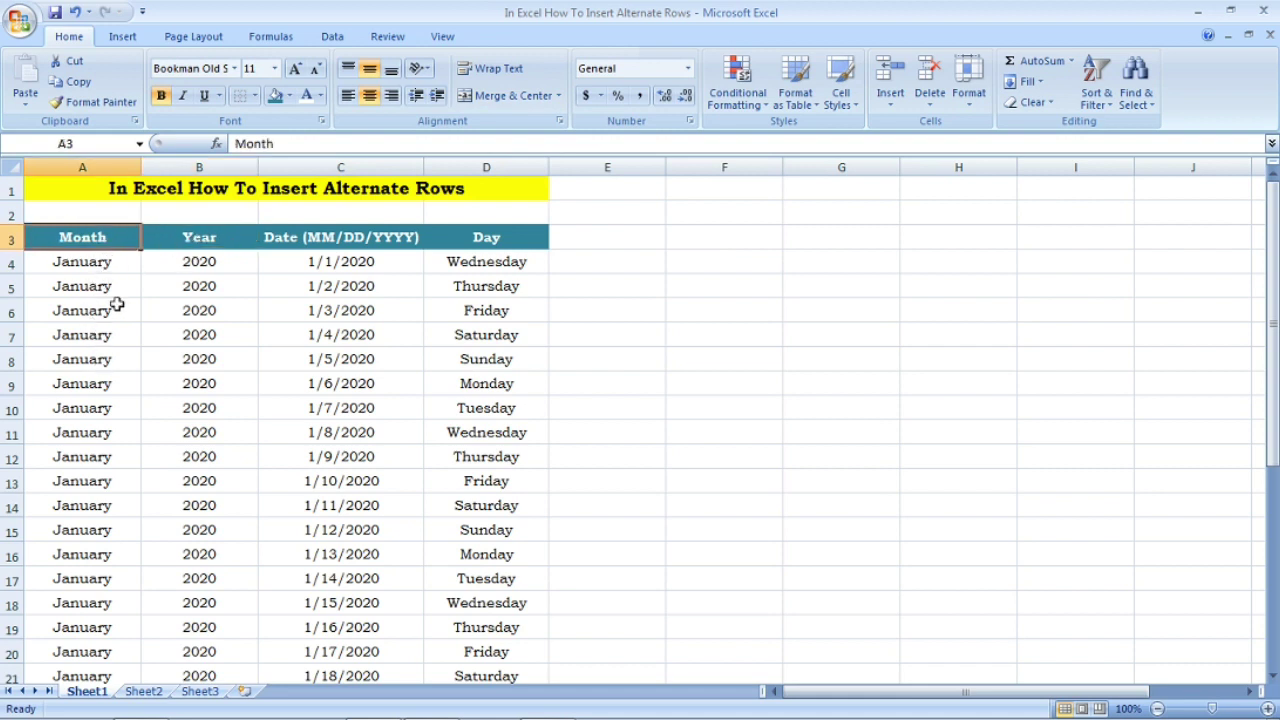
click(183, 228)
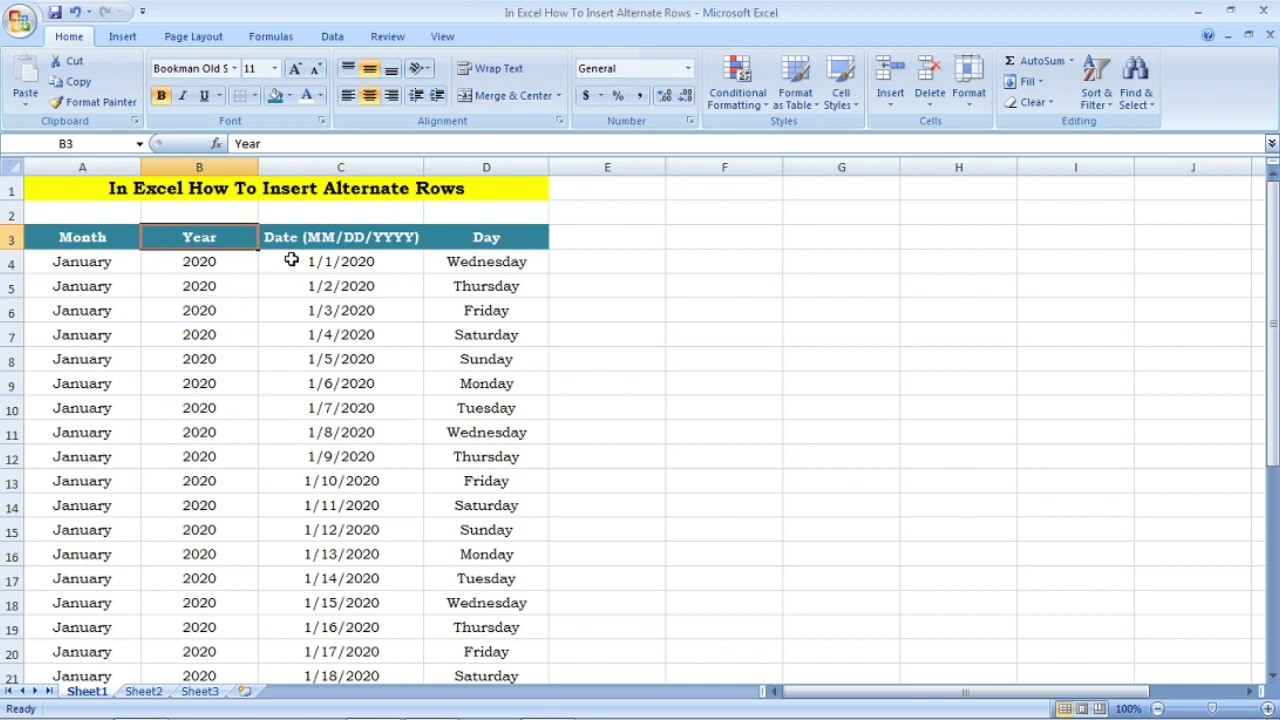
click(335, 239)
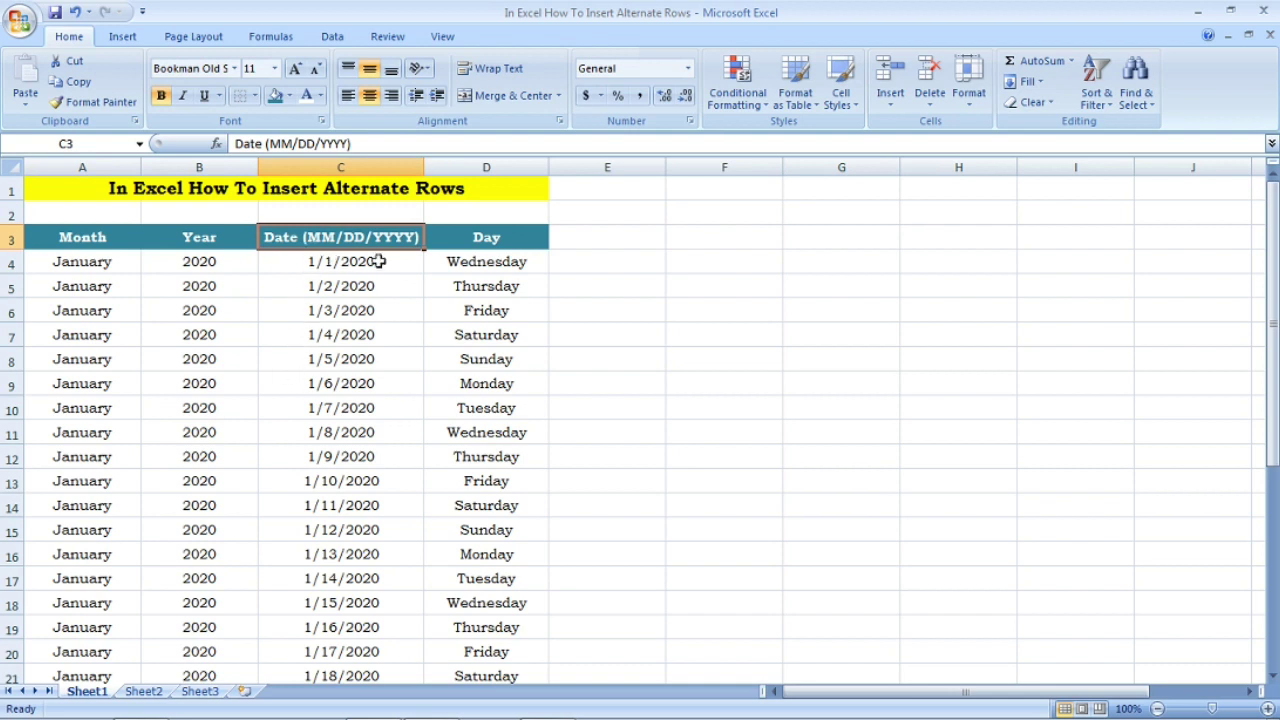
click(479, 239)
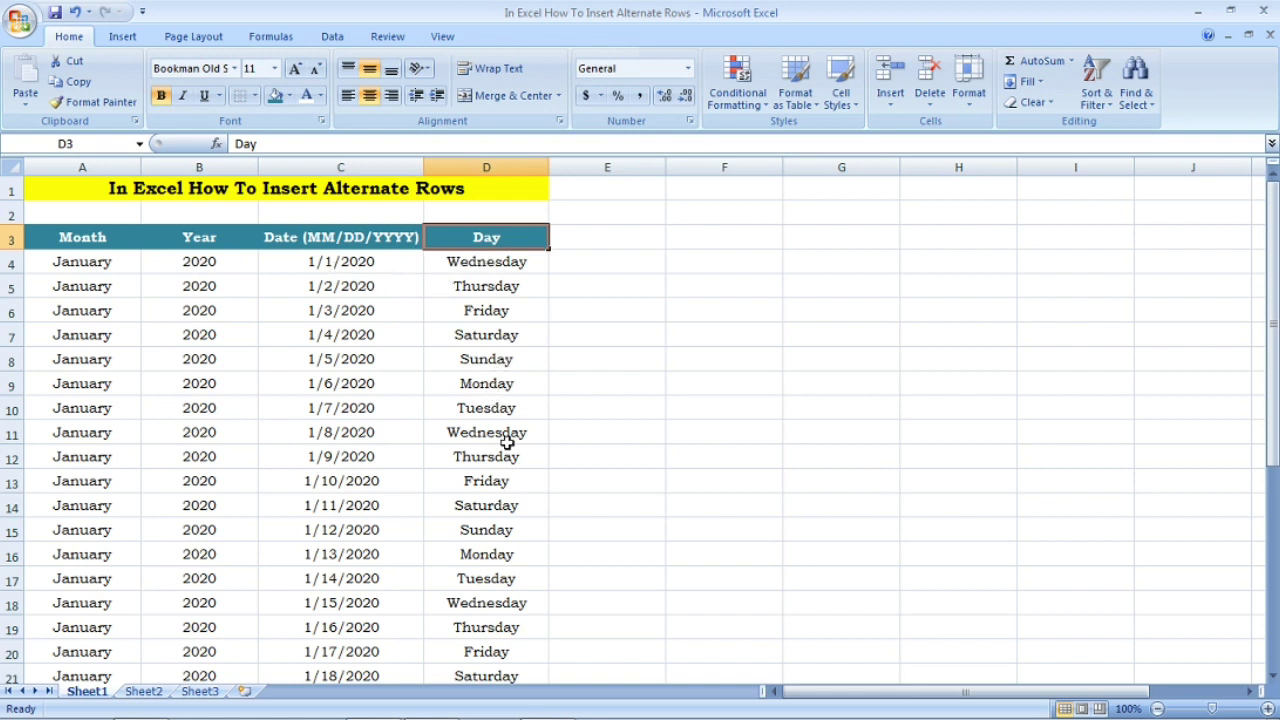
Insert blank rows by hand above the 1/2/2020 and 1/3/2020 rows.
click(597, 268)
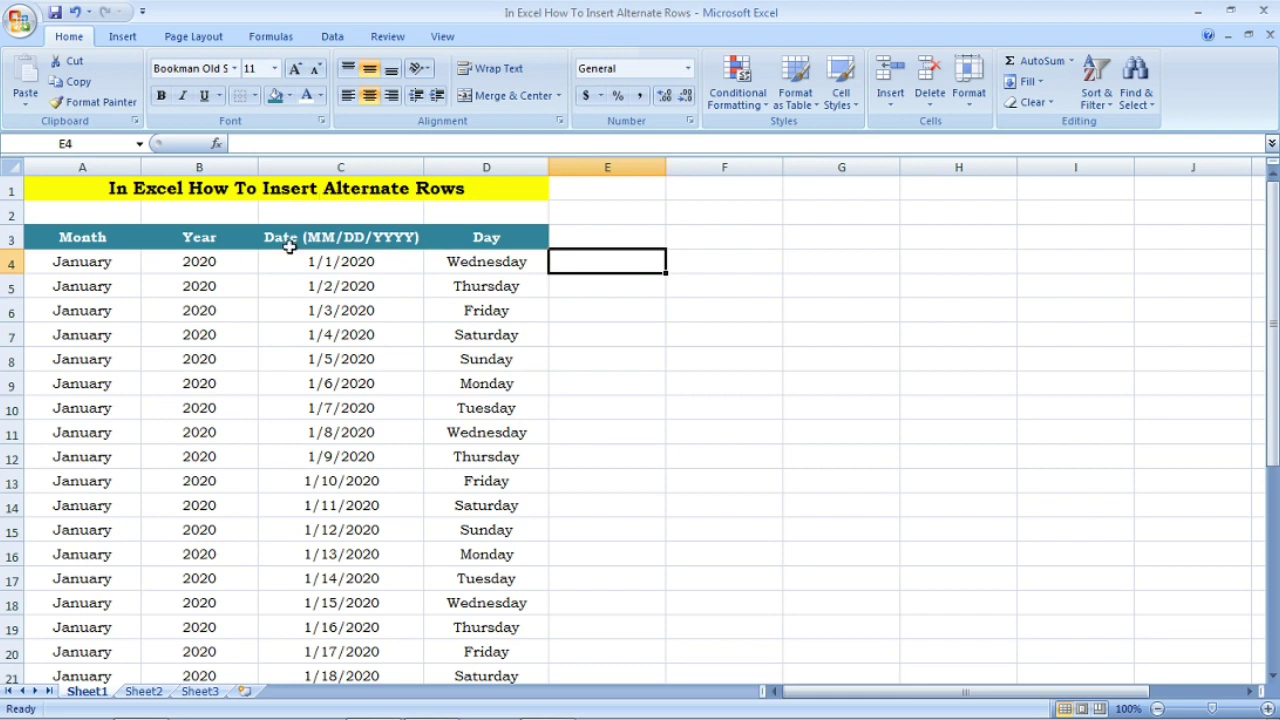
click(15, 287)
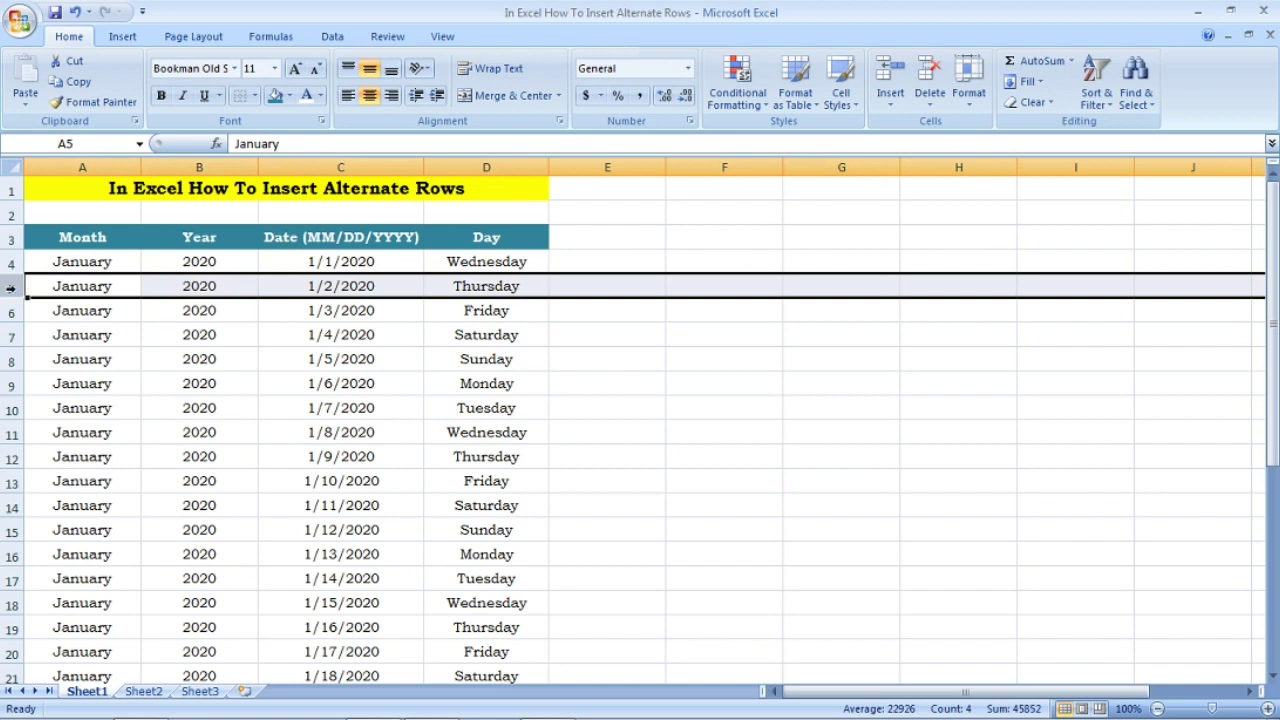
right_click(12, 287)
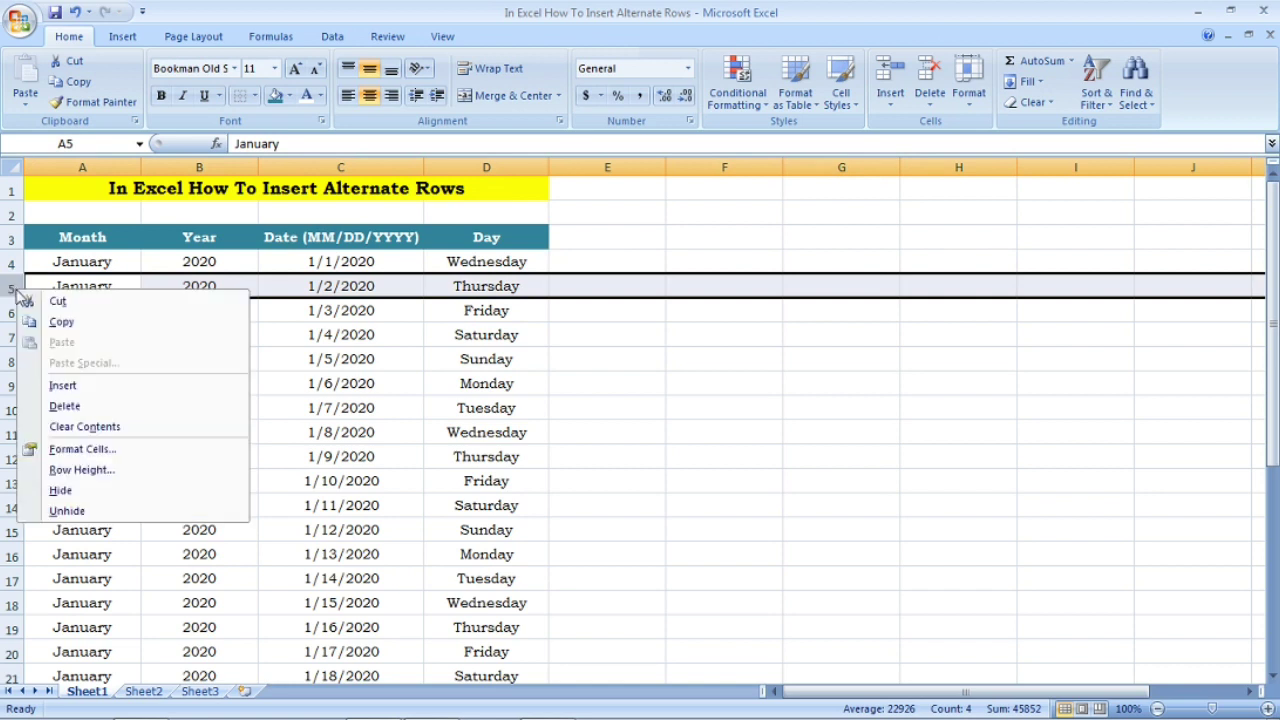
click(90, 391)
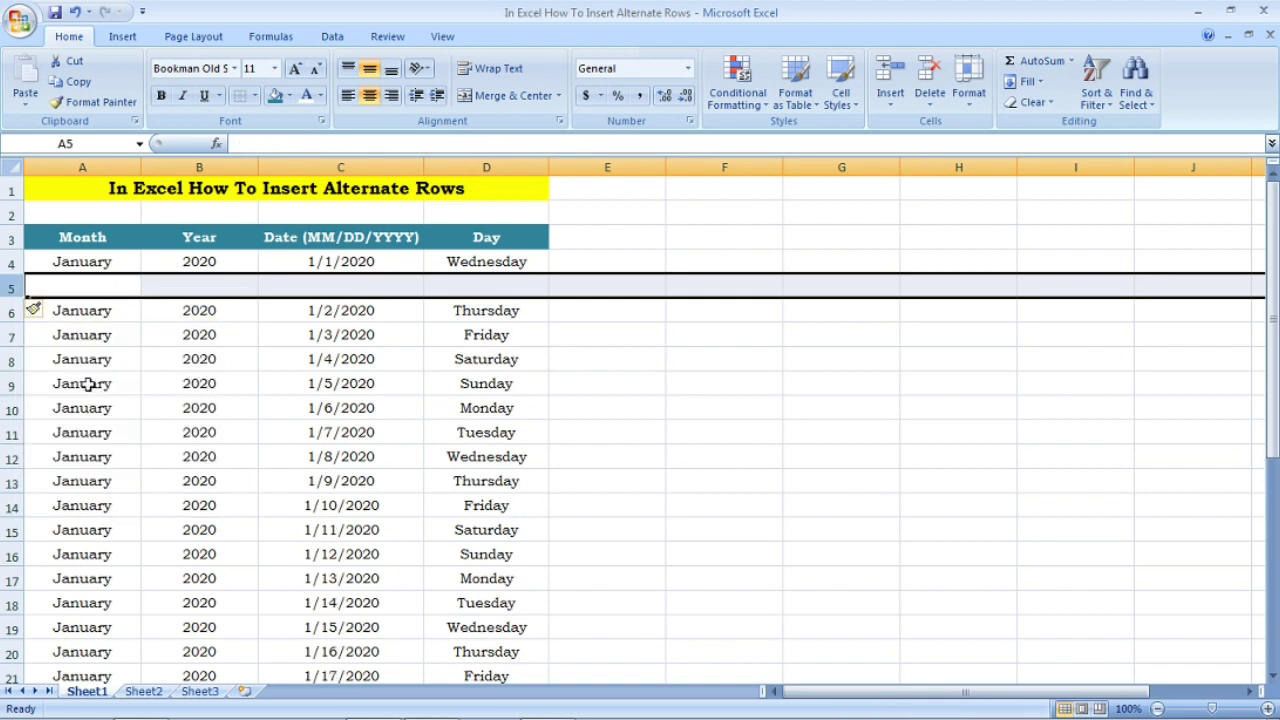
click(13, 335)
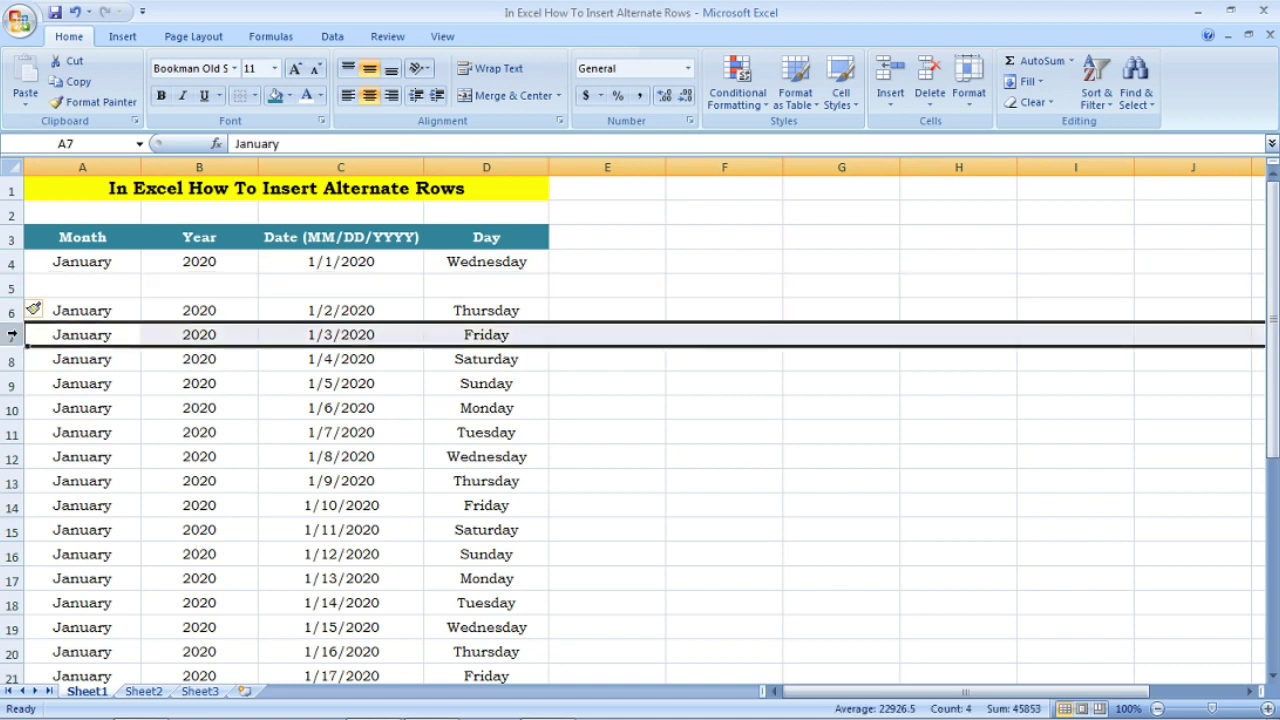
right_click(13, 335)
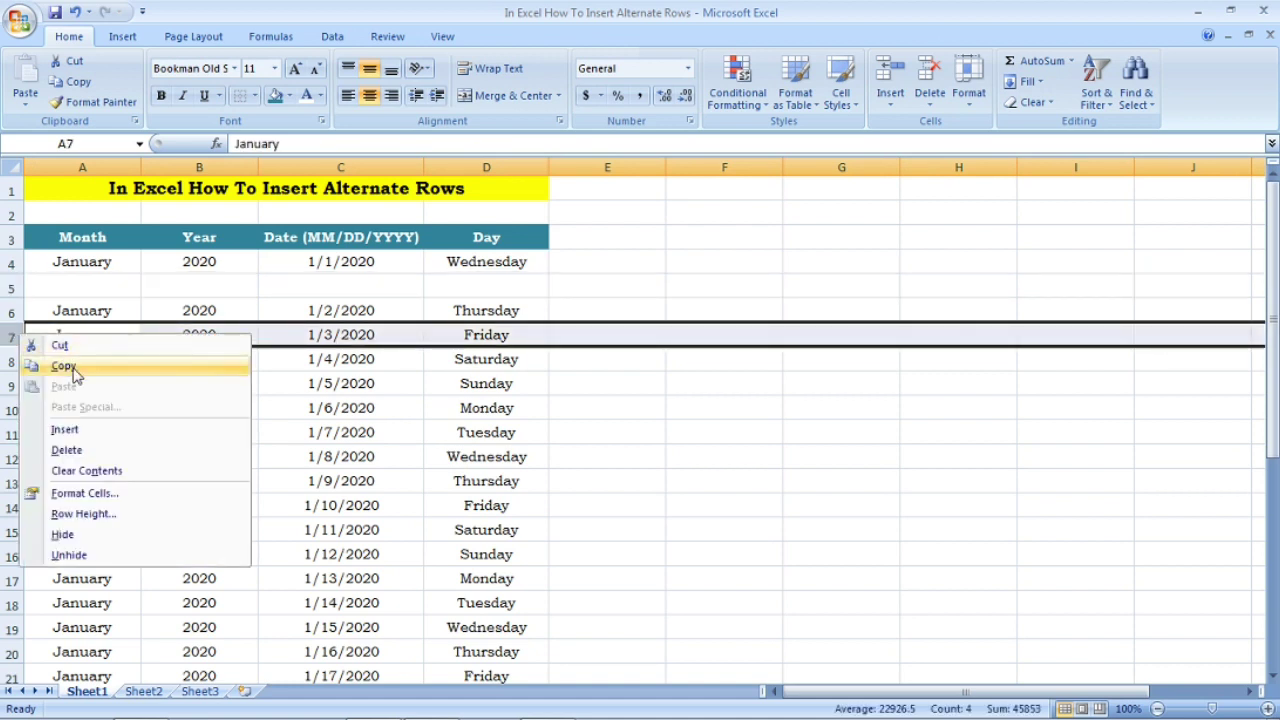
click(133, 432)
Undo both manual blank-row insertions so the dates are contiguous again.
click(175, 422)
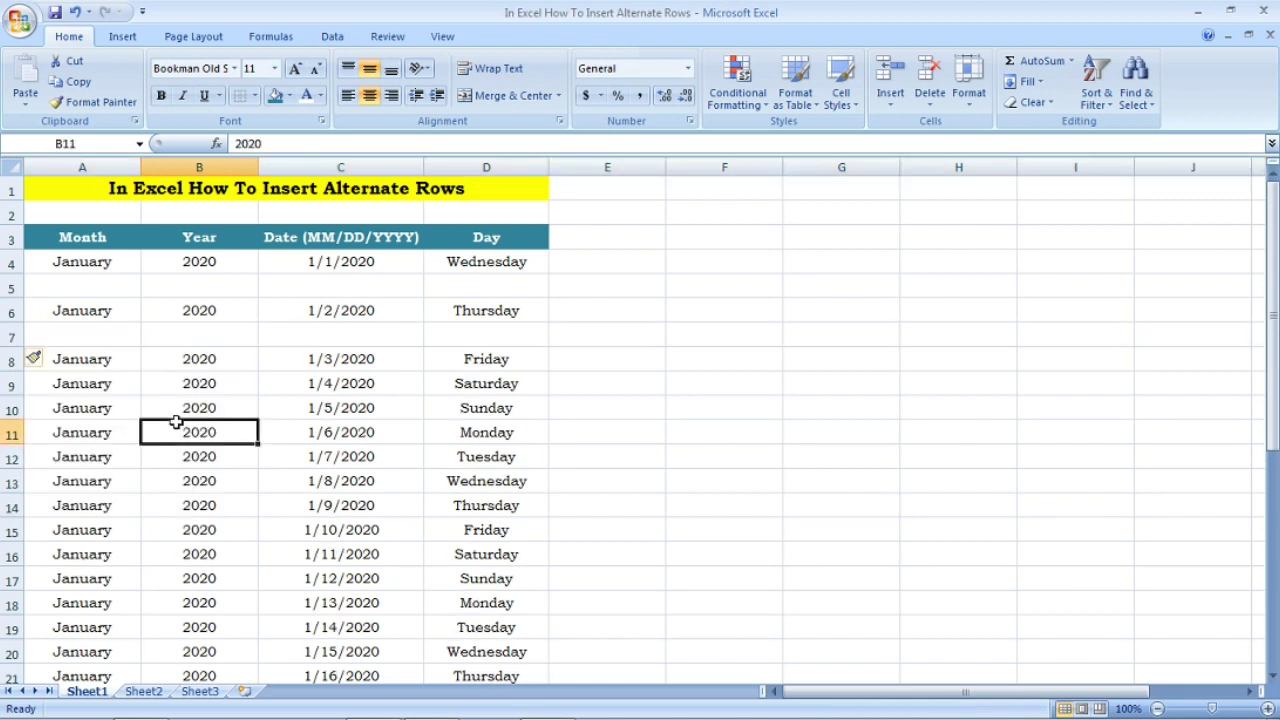
drag(1272, 346, 1272, 500)
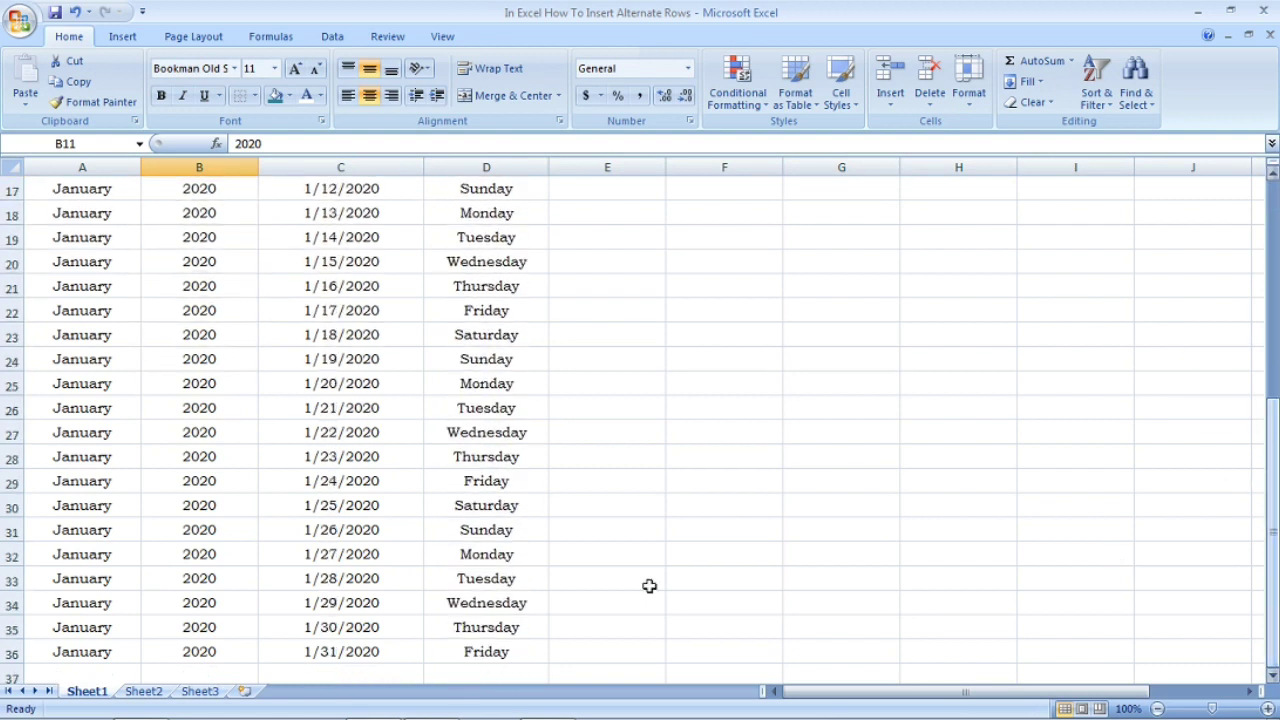
drag(1272, 582, 1272, 200)
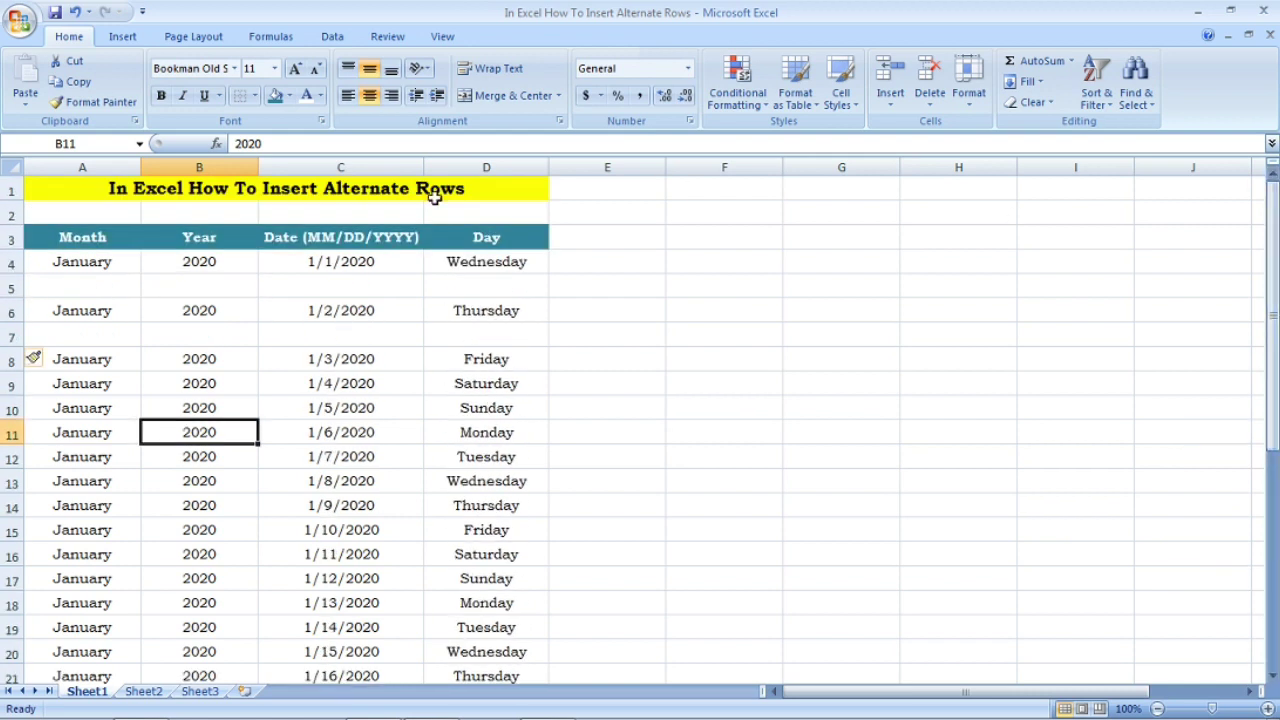
click(80, 12)
click(80, 12)
click(345, 356)
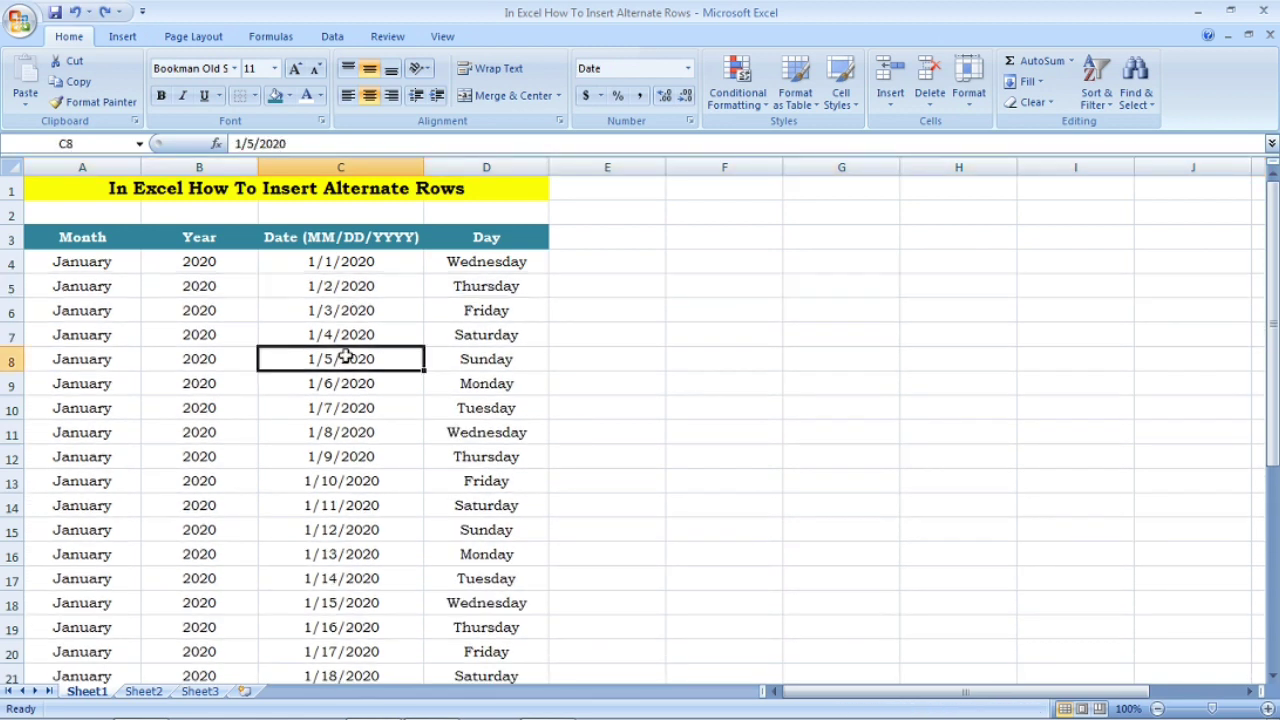
Enter 1, 2, 3 in E4:E6 and fill the series down to 31 at row 34.
click(592, 265)
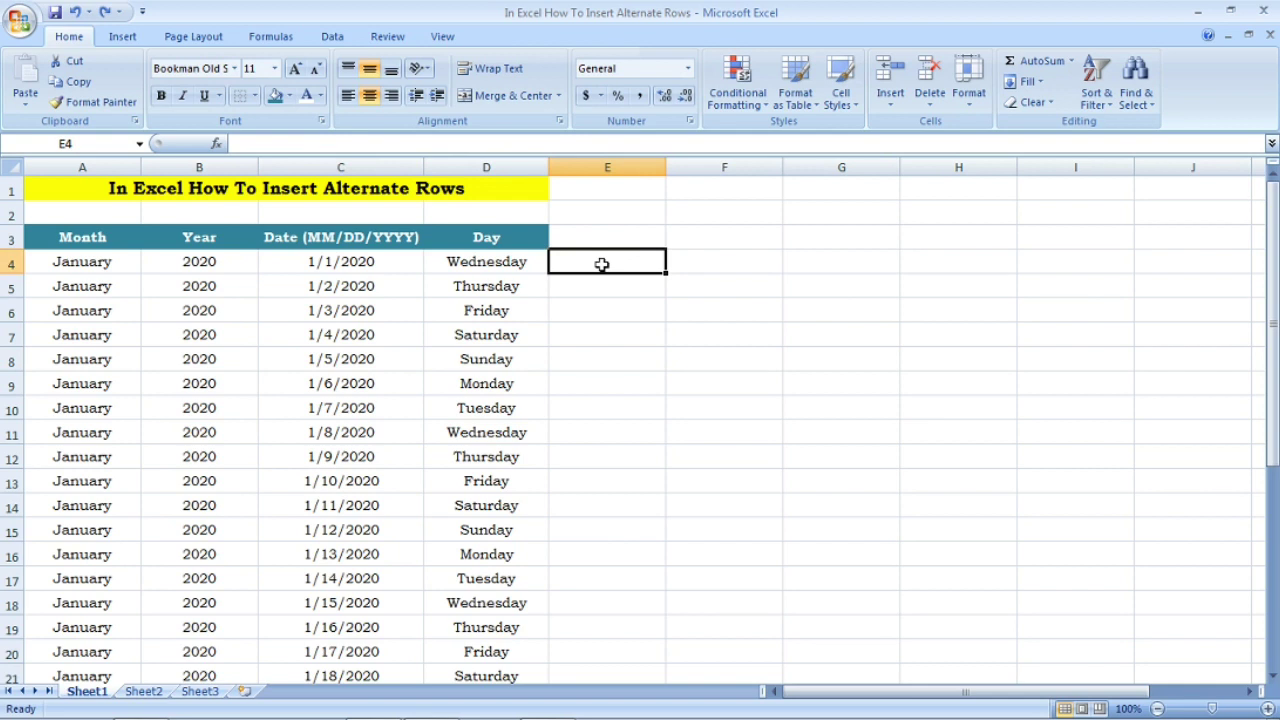
text(1)
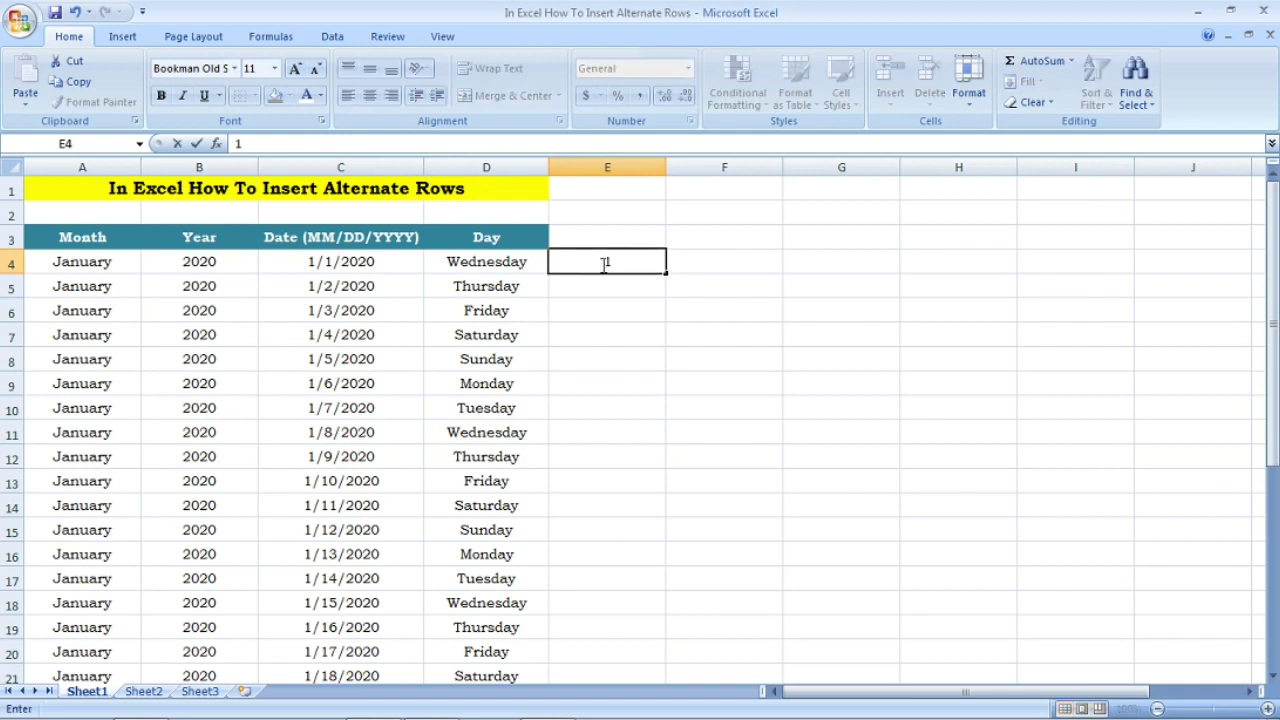
key(Return)
text(23)
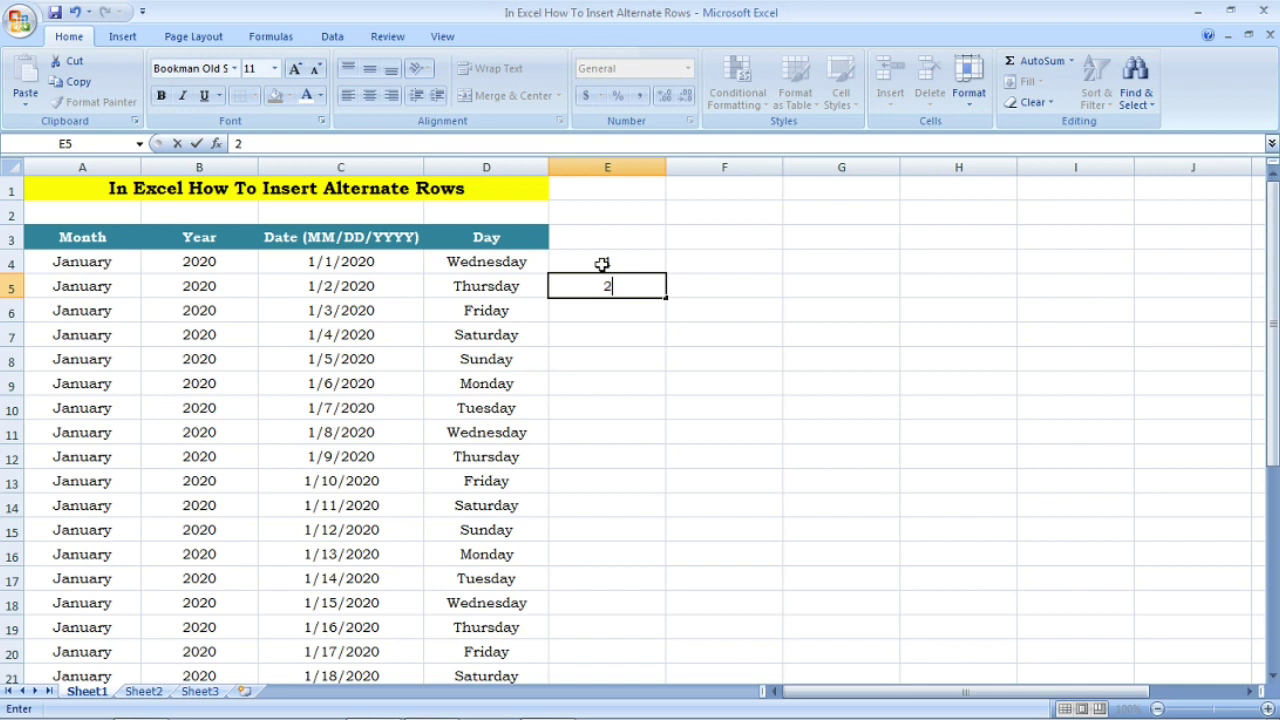
key(Return)
text(3)
key(Return)
click(602, 264)
drag(602, 264, 602, 312)
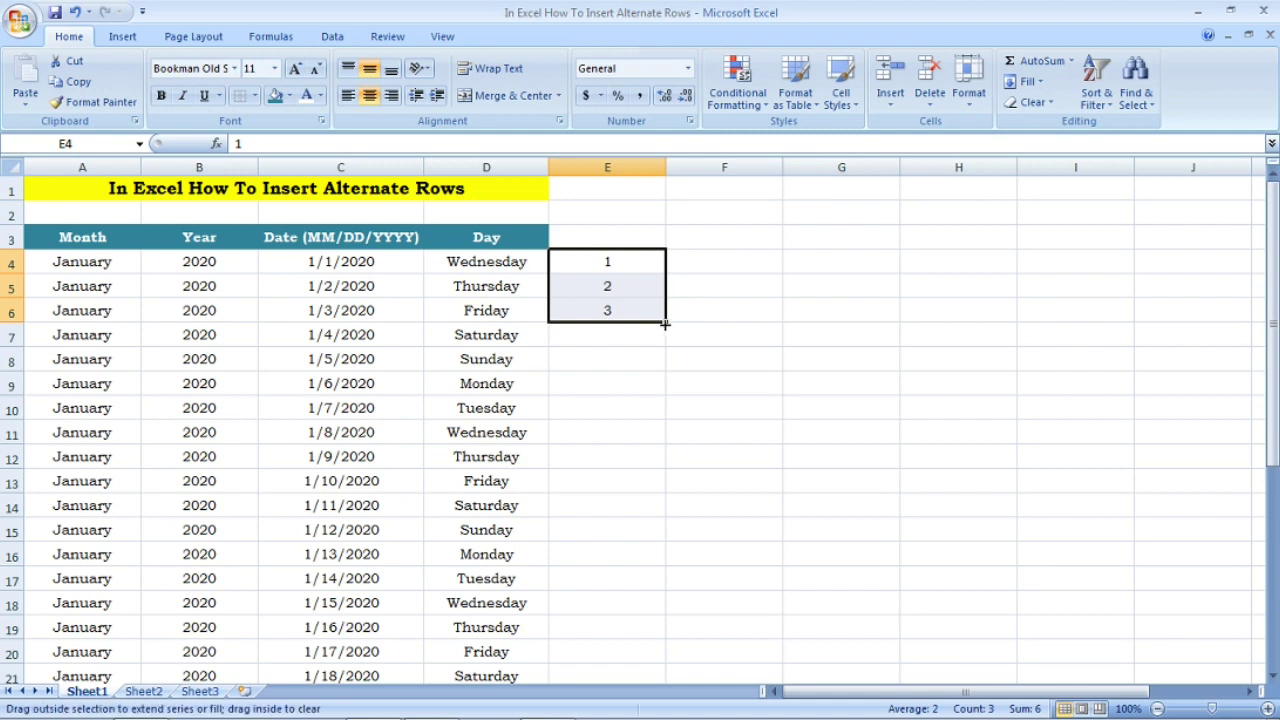
double_click(665, 324)
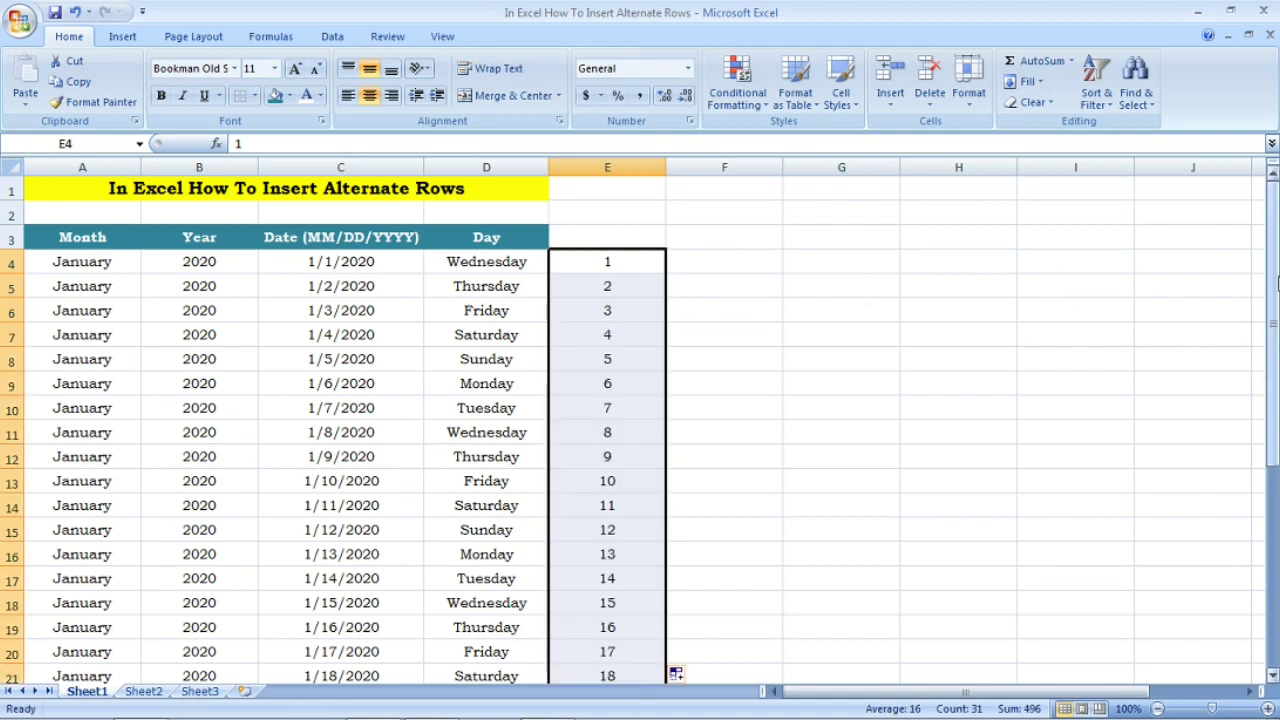
drag(1272, 283, 1272, 478)
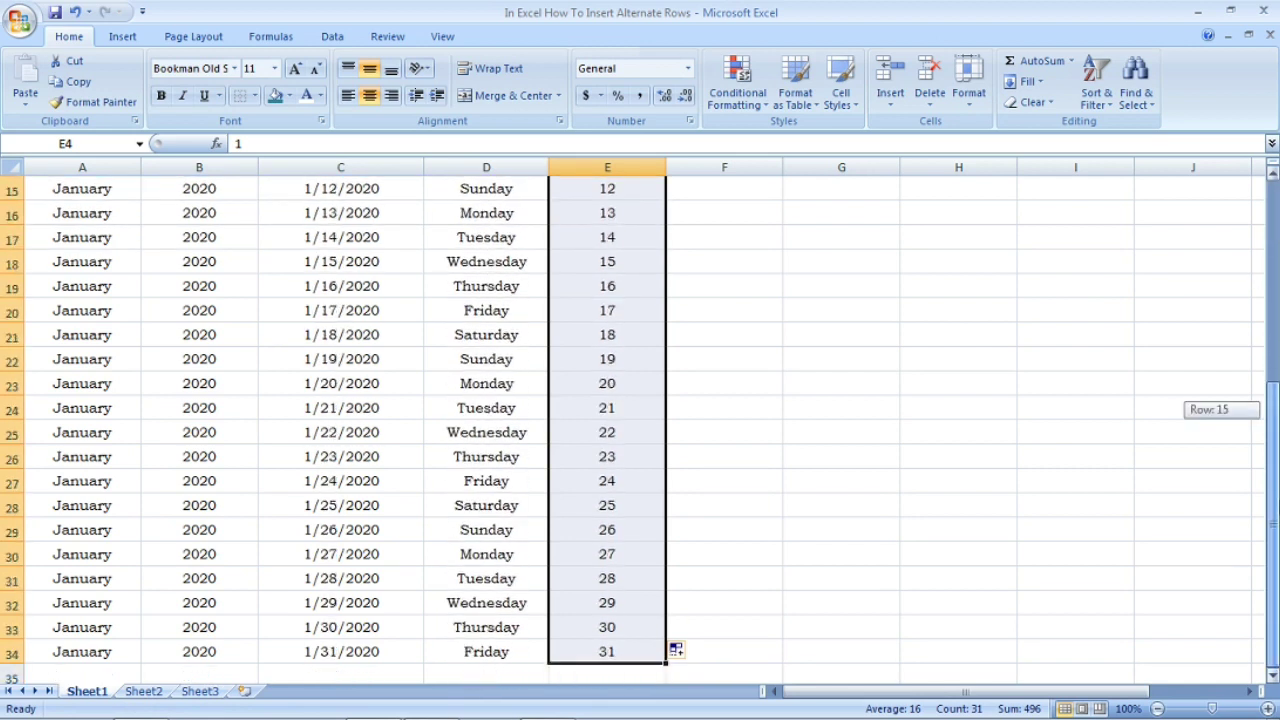
drag(1272, 417, 1272, 280)
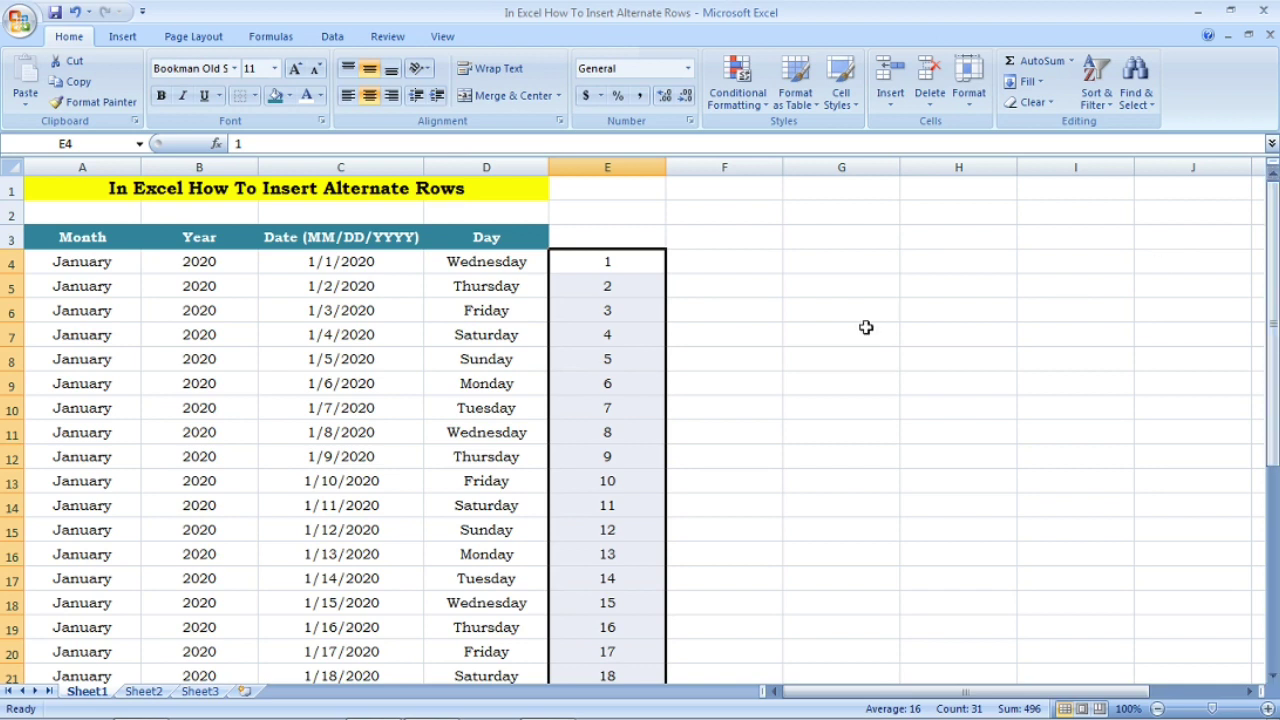
Copy the helper numbers E4:E34 and paste them into E35:E65 below the table.
right_click(609, 331)
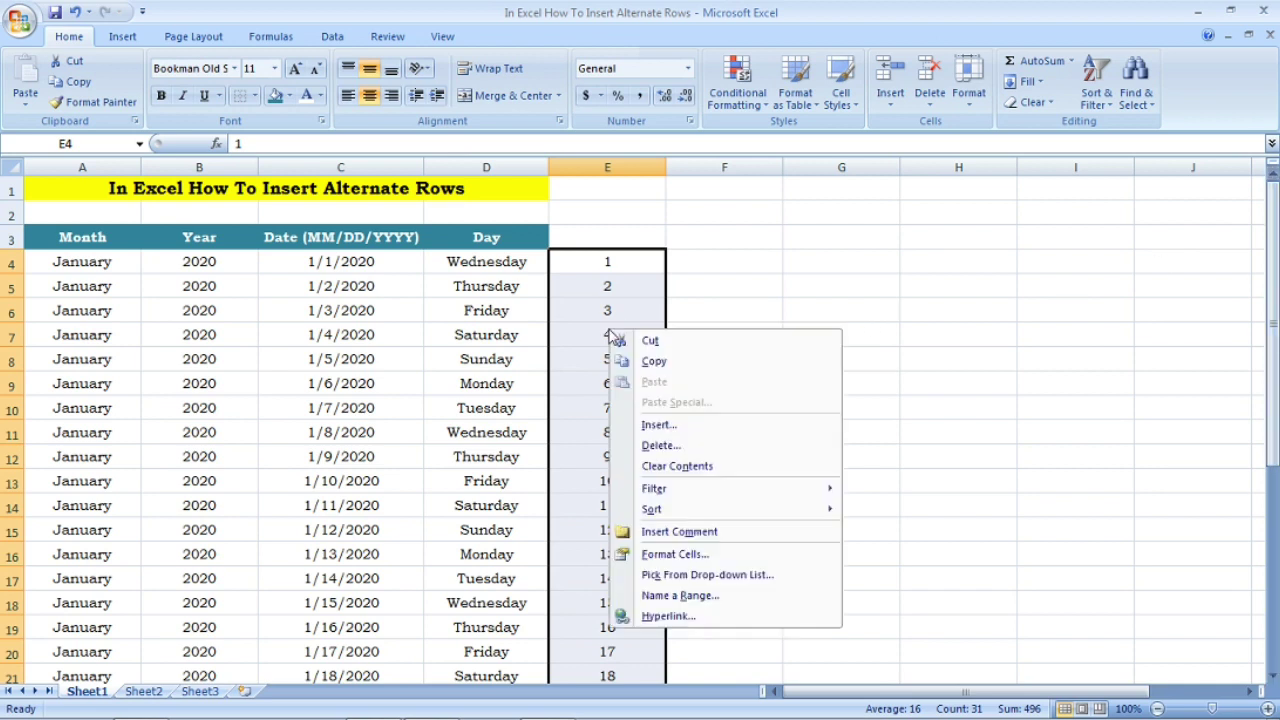
click(648, 364)
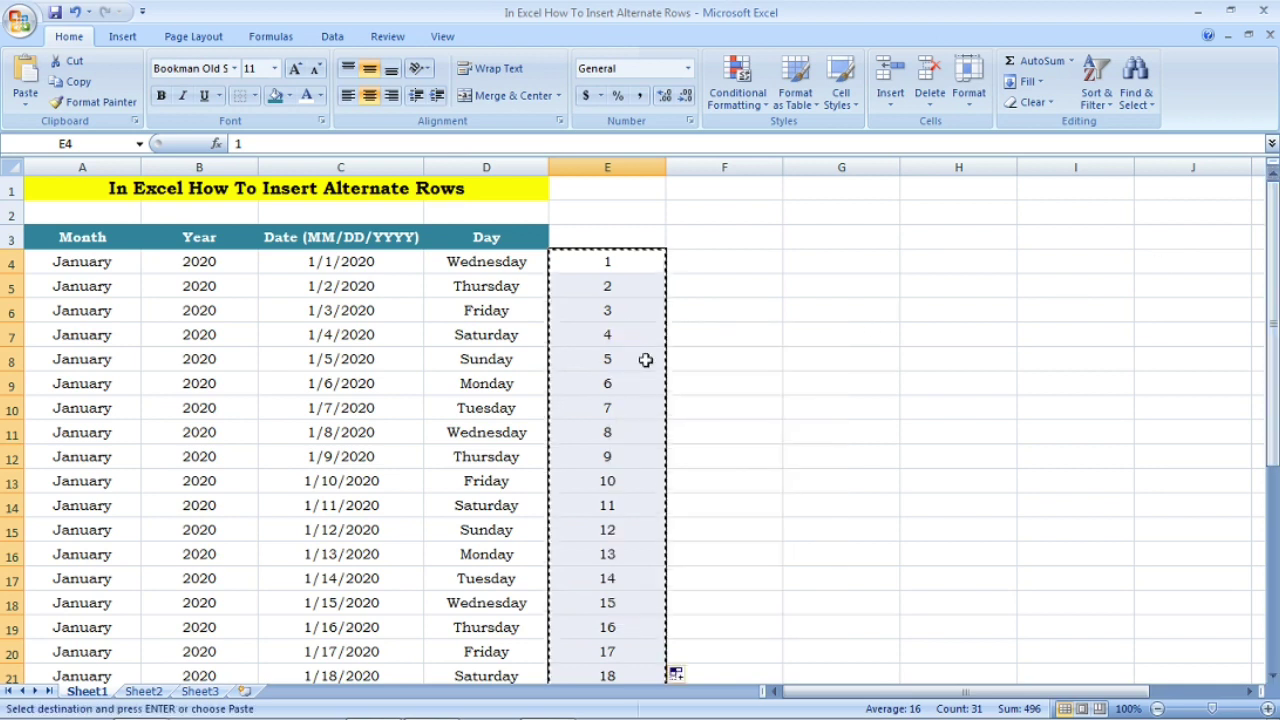
drag(1272, 320, 1272, 476)
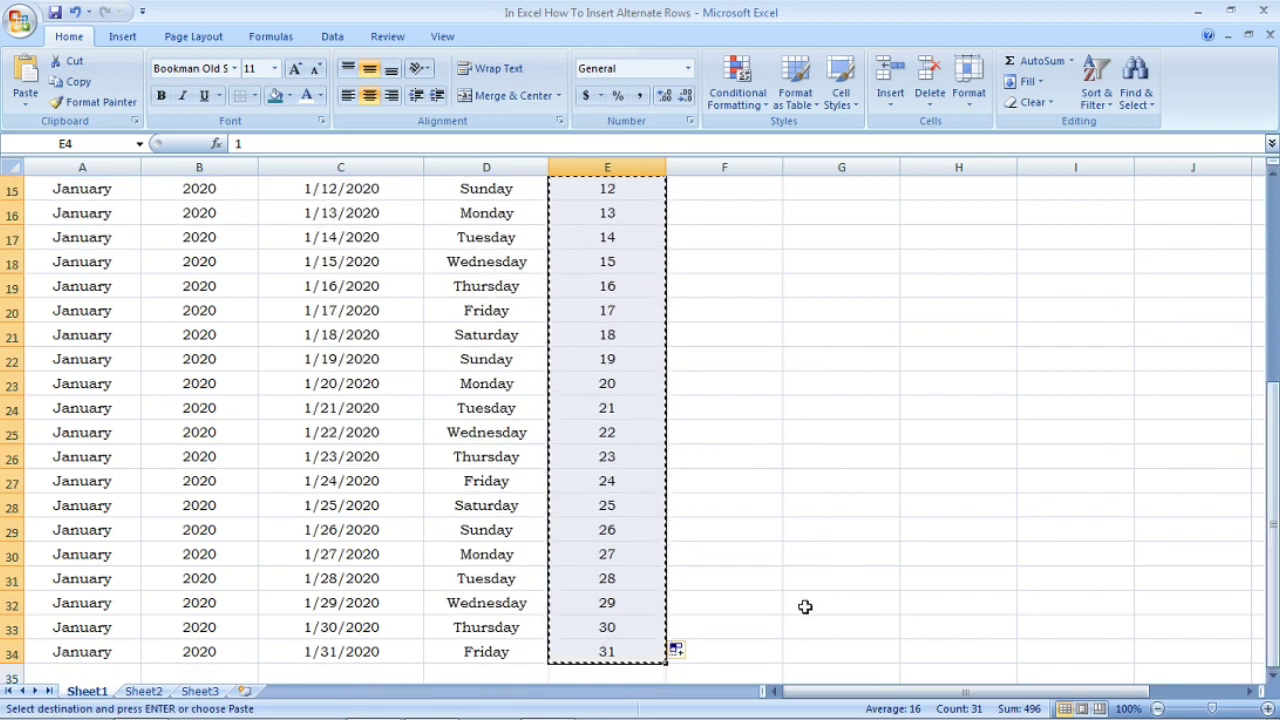
click(606, 675)
key(Up)
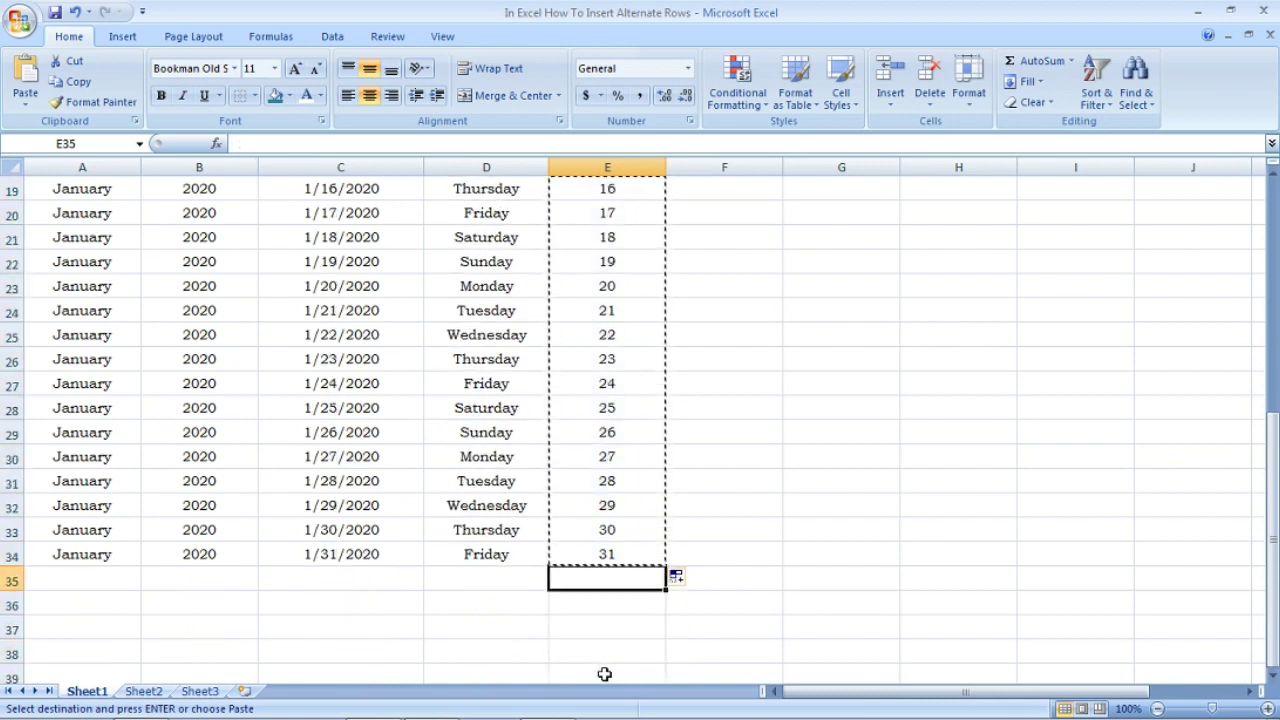
right_click(626, 586)
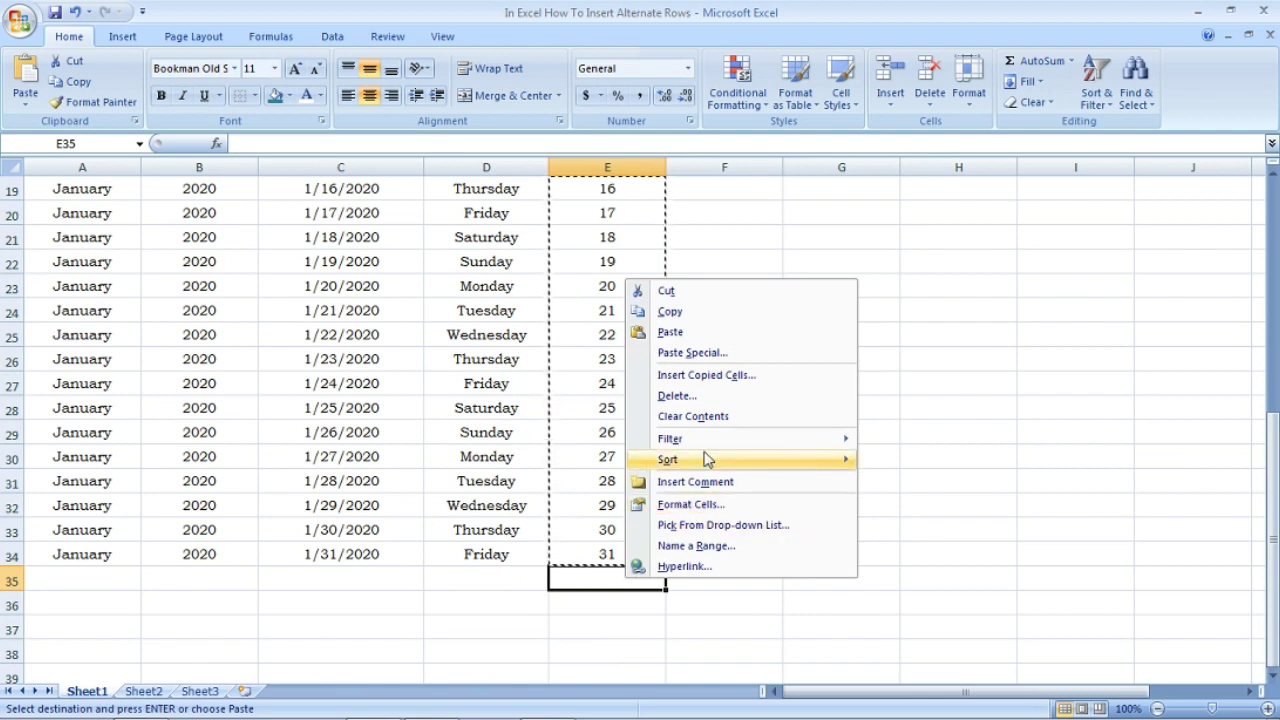
click(745, 340)
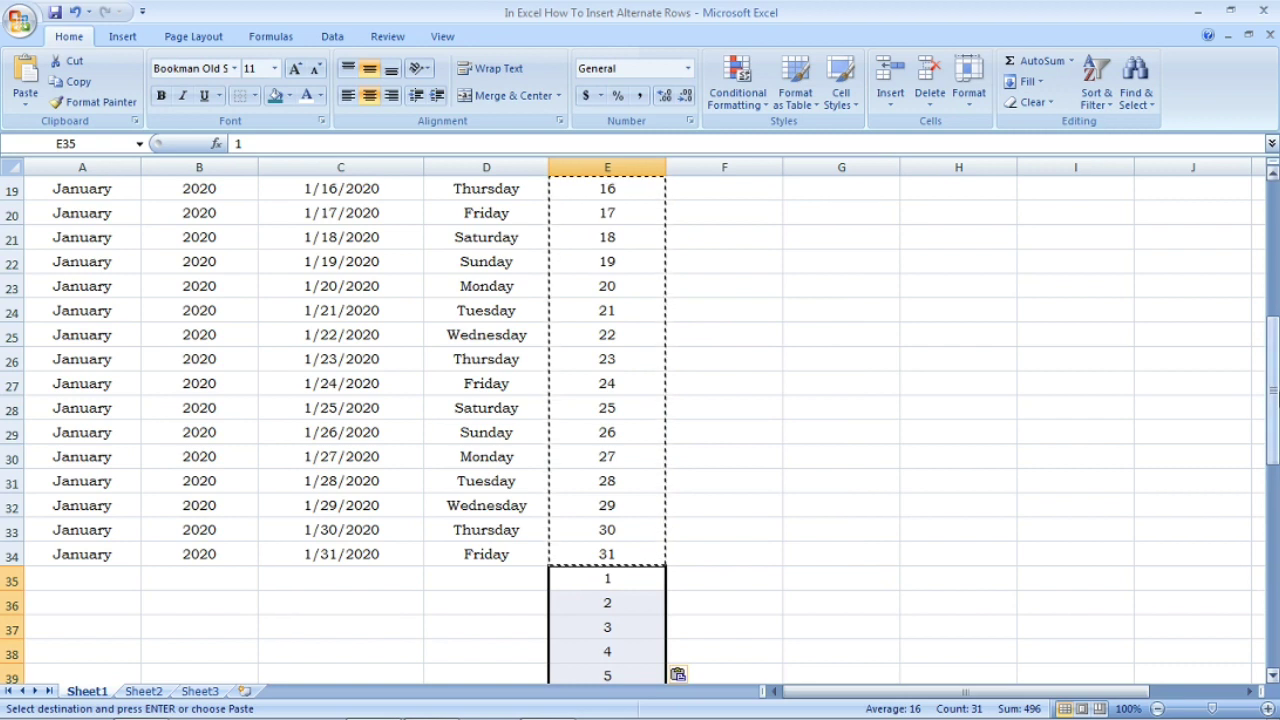
drag(1272, 400, 1272, 546)
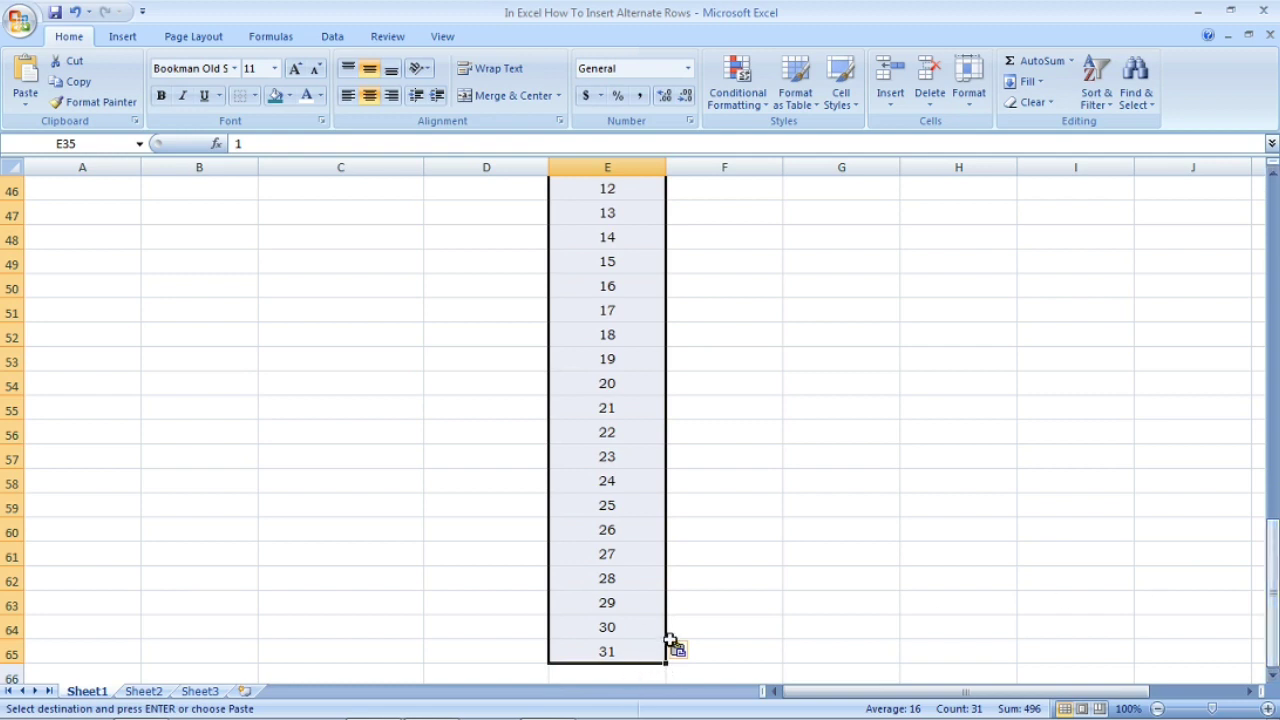
drag(1272, 585, 1272, 326)
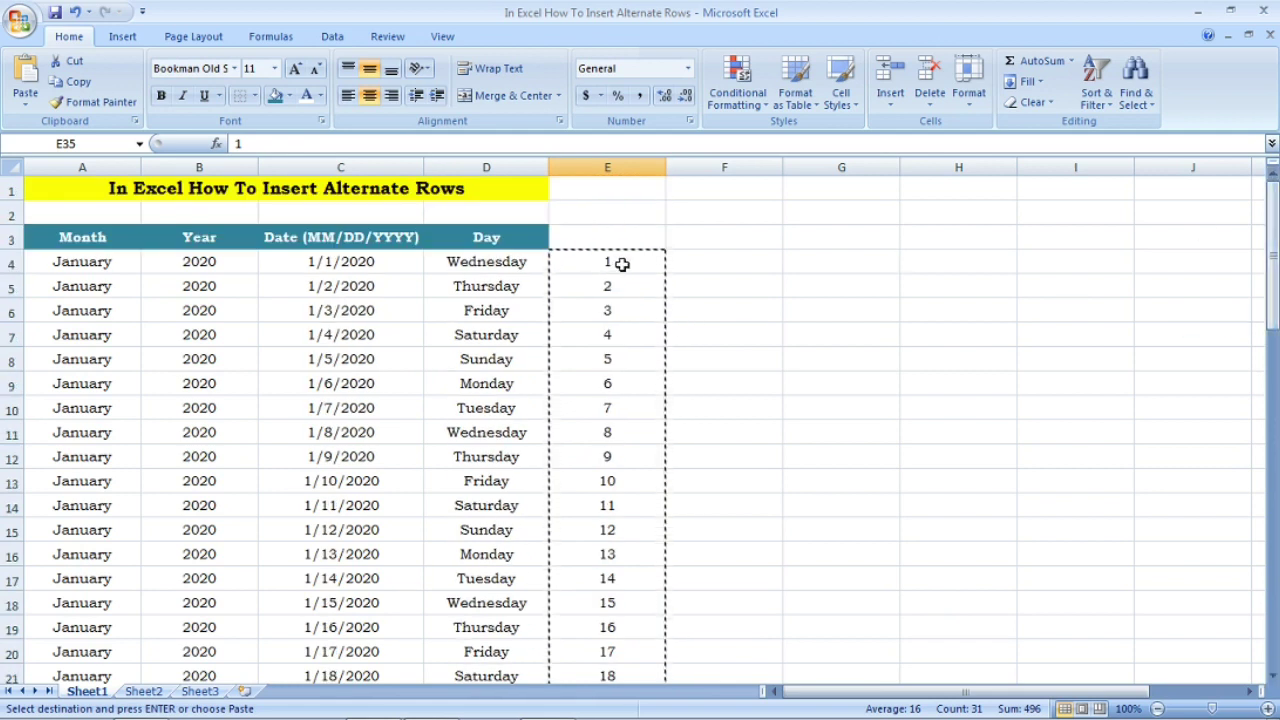
Sort helper column E smallest to largest from E4 using Sort & Filter.
click(622, 263)
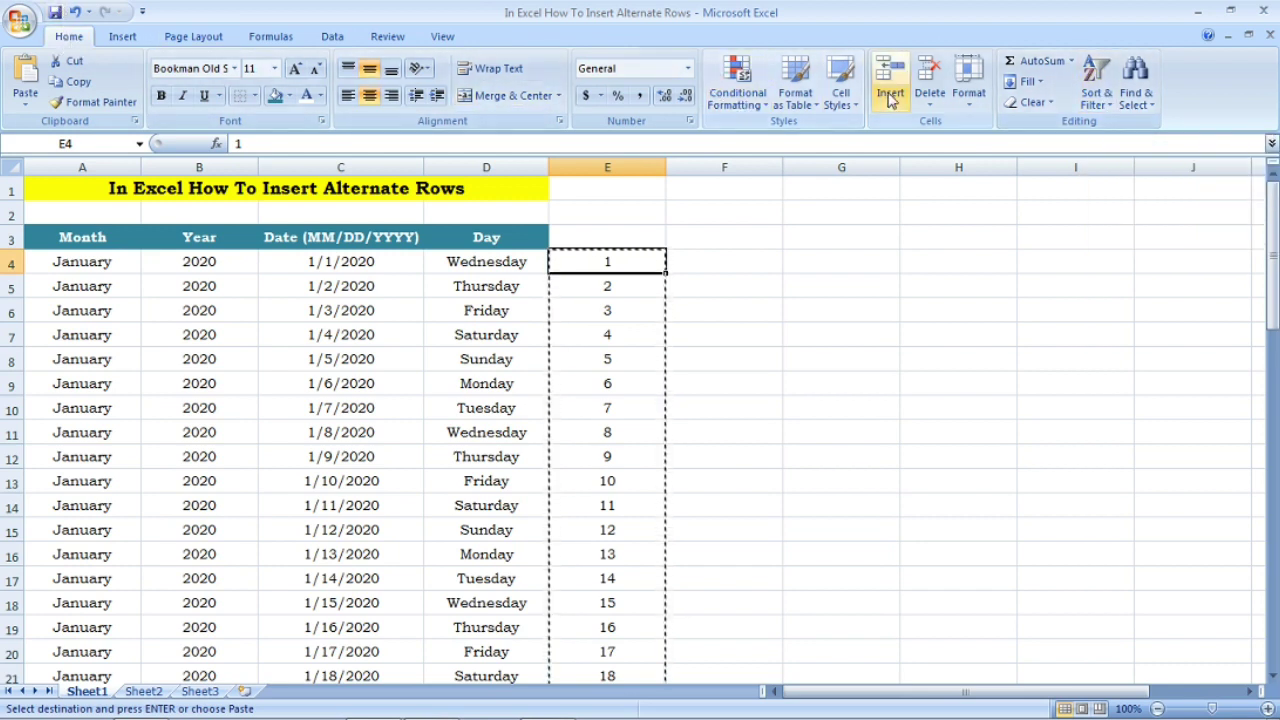
click(1095, 85)
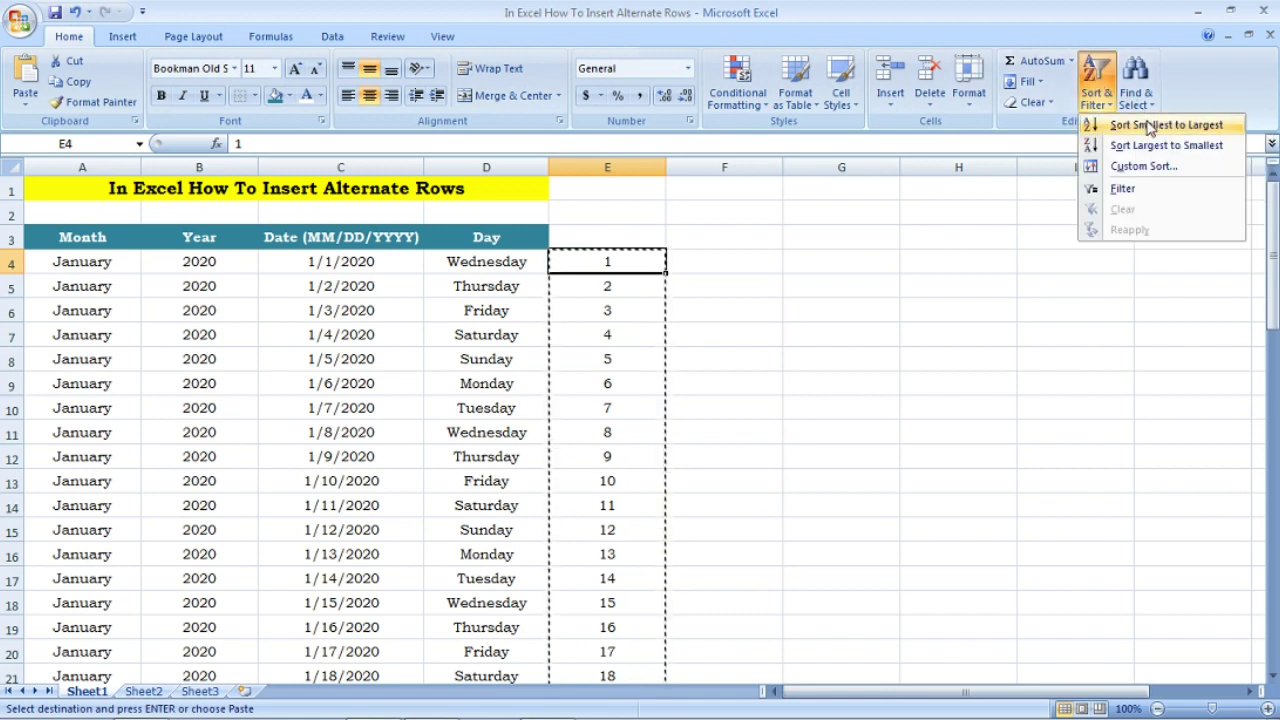
mouse_move(1165, 125)
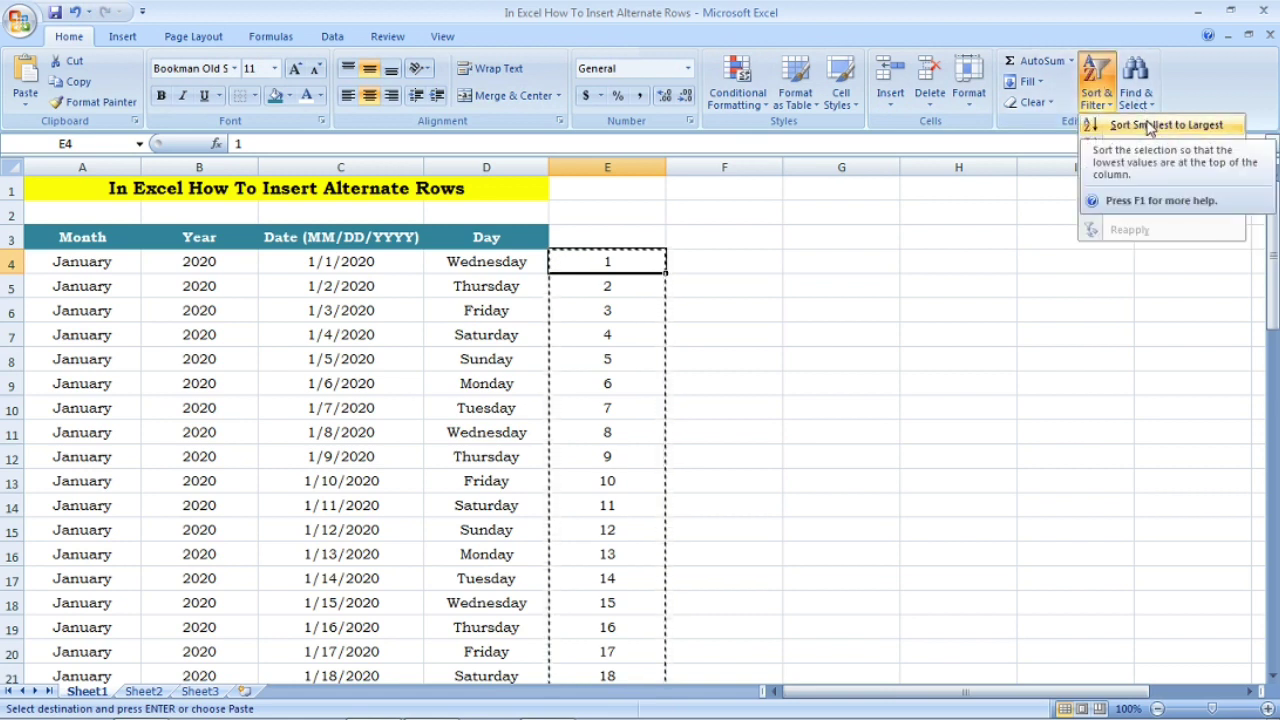
click(1148, 125)
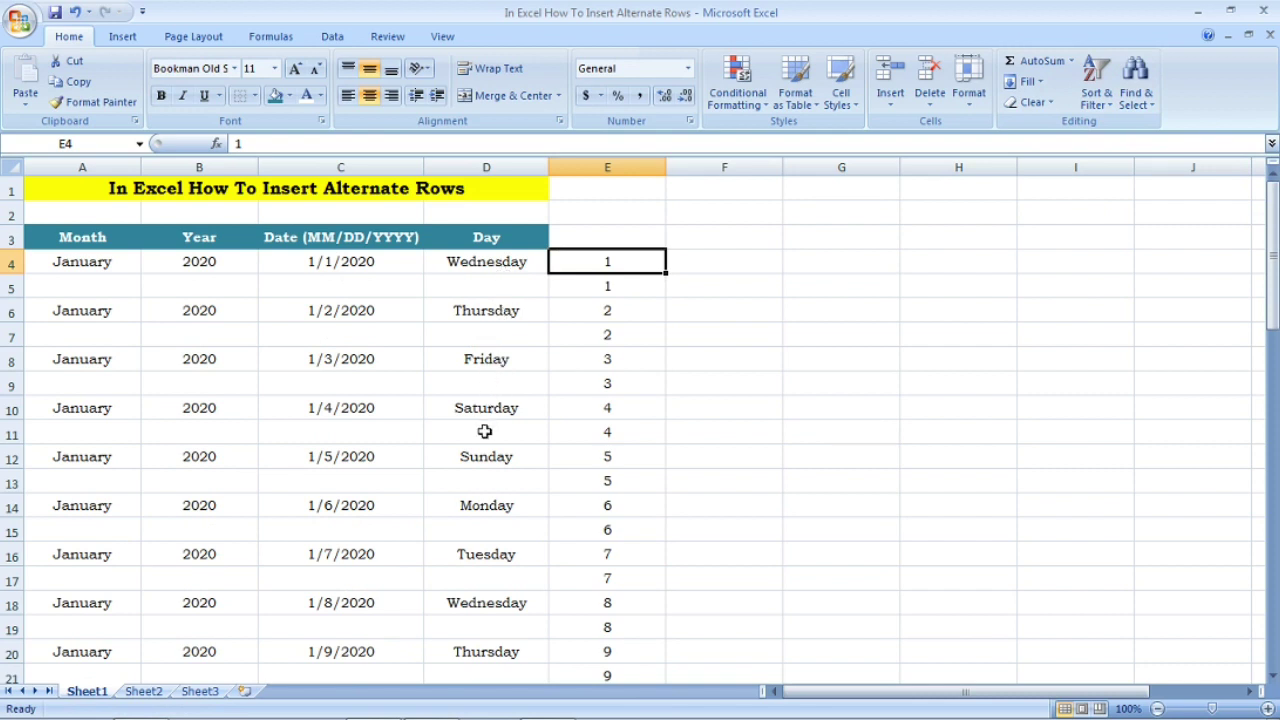
Inspect the interleaved blank rows 7 to 13, then undo the sort.
click(484, 485)
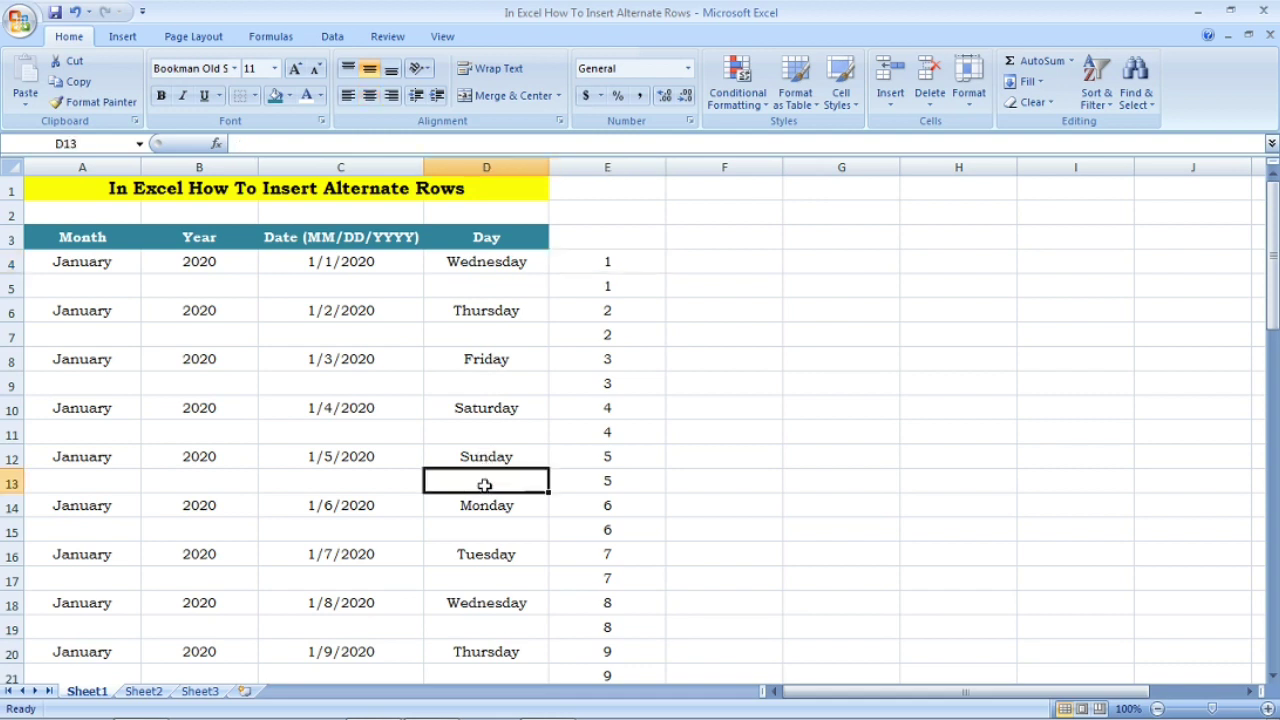
click(8, 483)
click(8, 434)
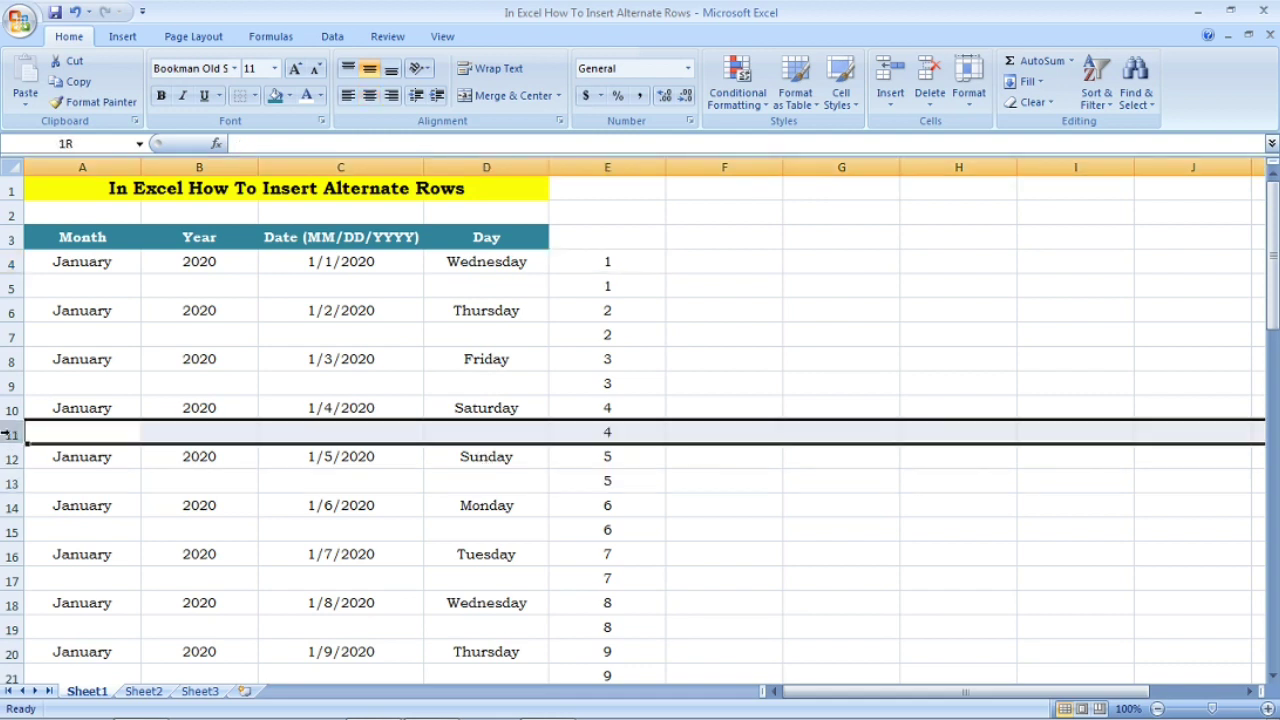
click(8, 385)
click(8, 334)
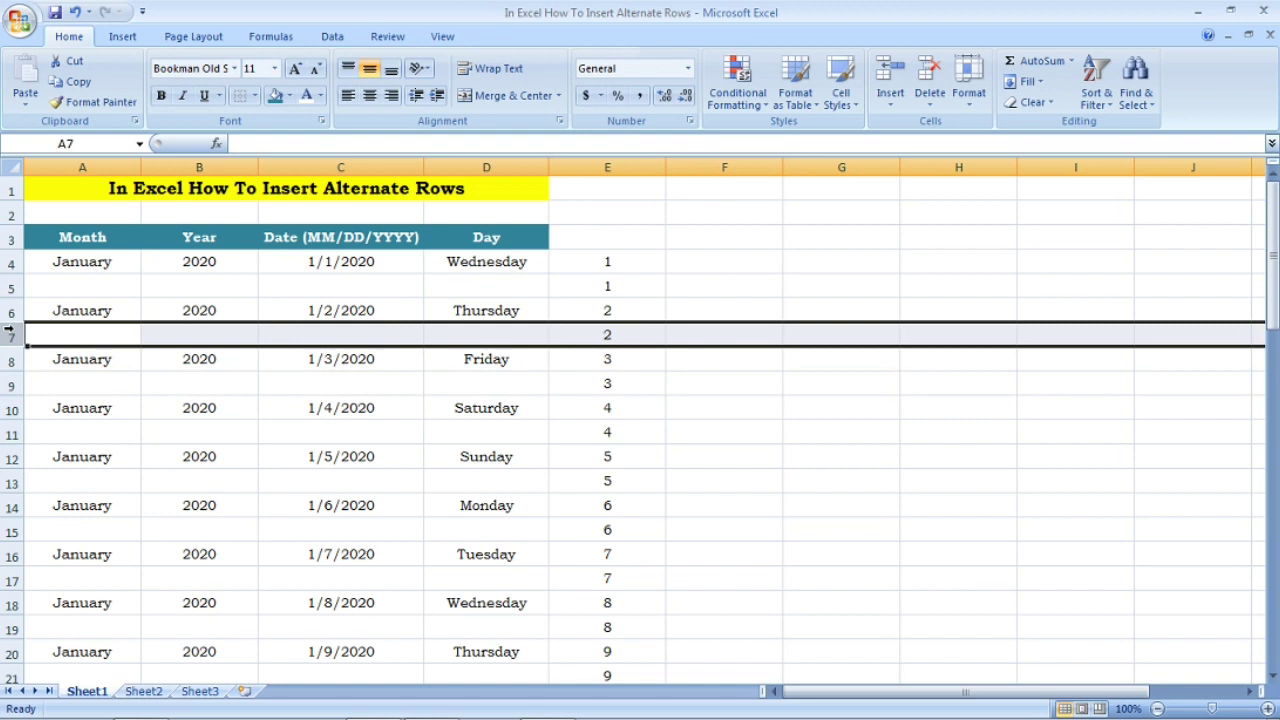
click(977, 328)
drag(1272, 300, 1273, 370)
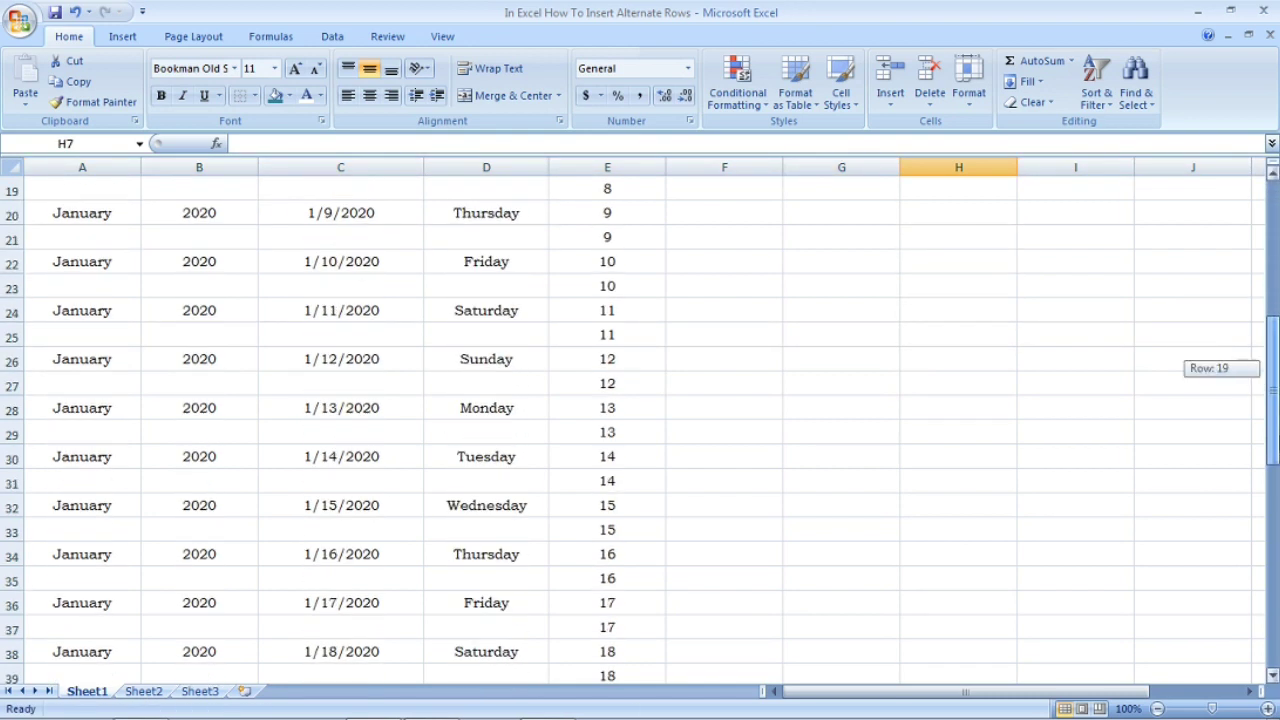
drag(1273, 370, 1272, 641)
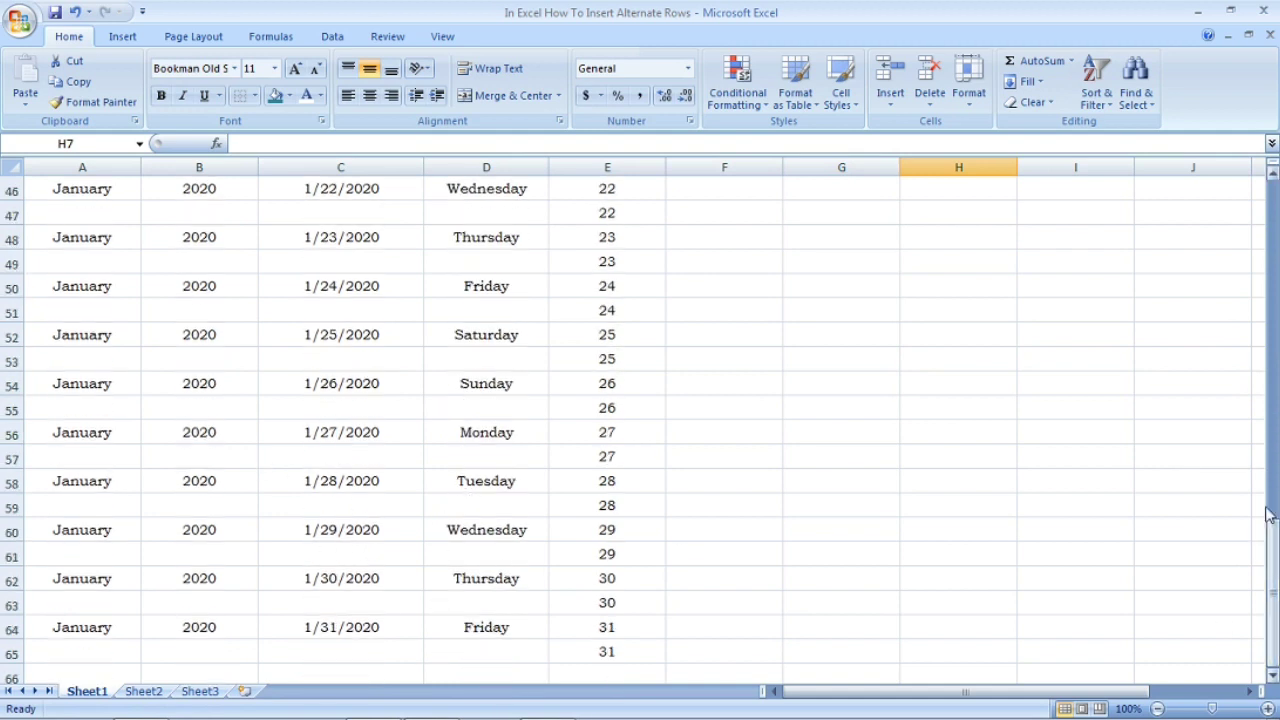
drag(1272, 560, 1272, 500)
drag(1272, 550, 1272, 250)
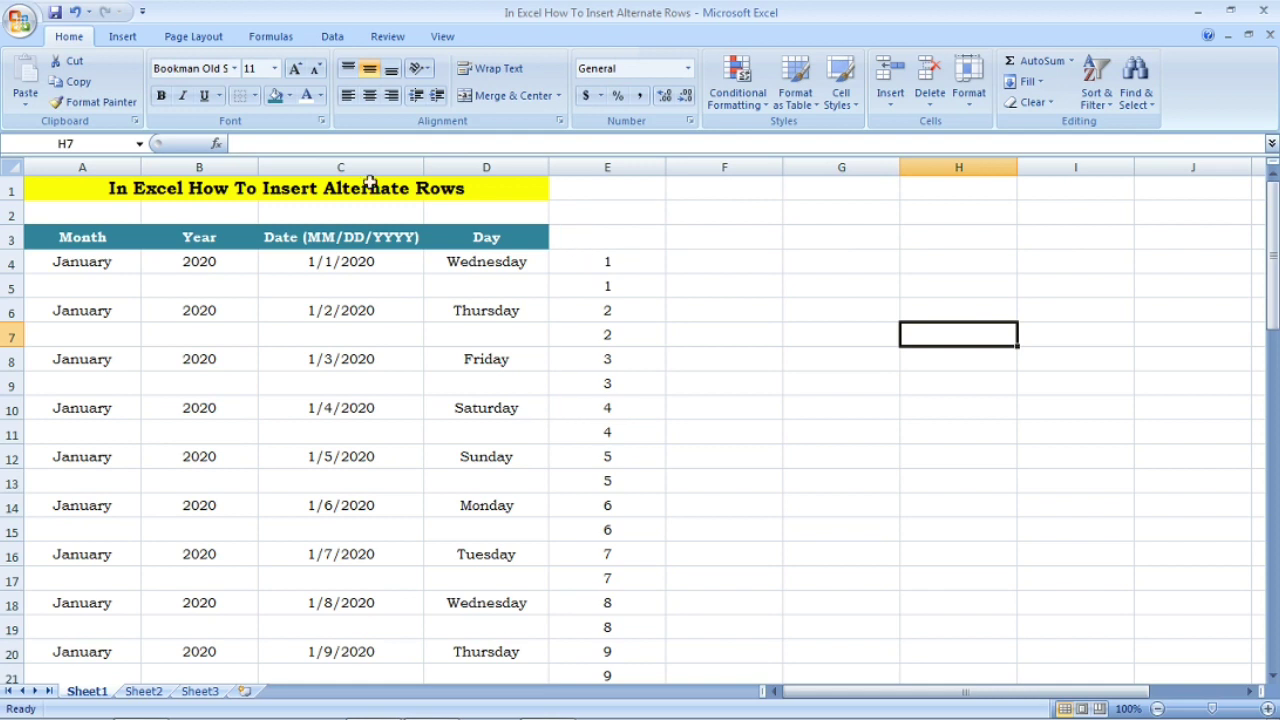
click(75, 15)
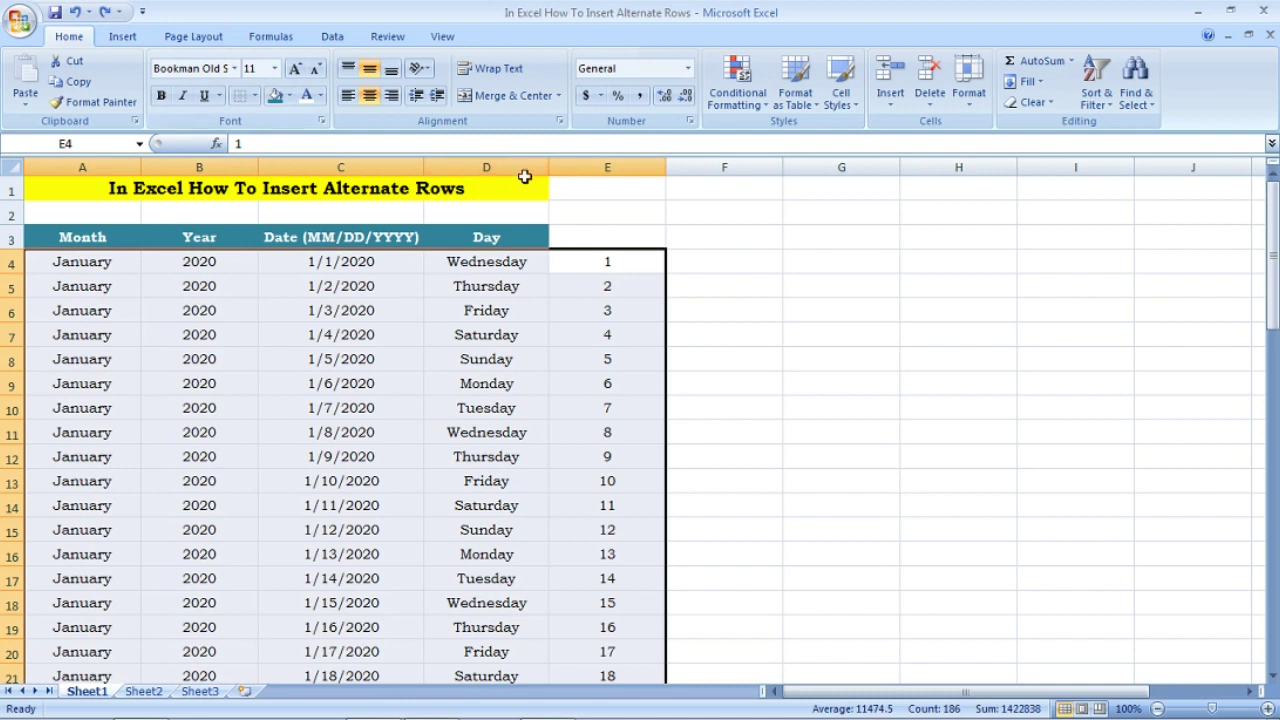
Turn on Filter from E5 so Month, Year, Date, Day and helper headers get arrows.
click(632, 284)
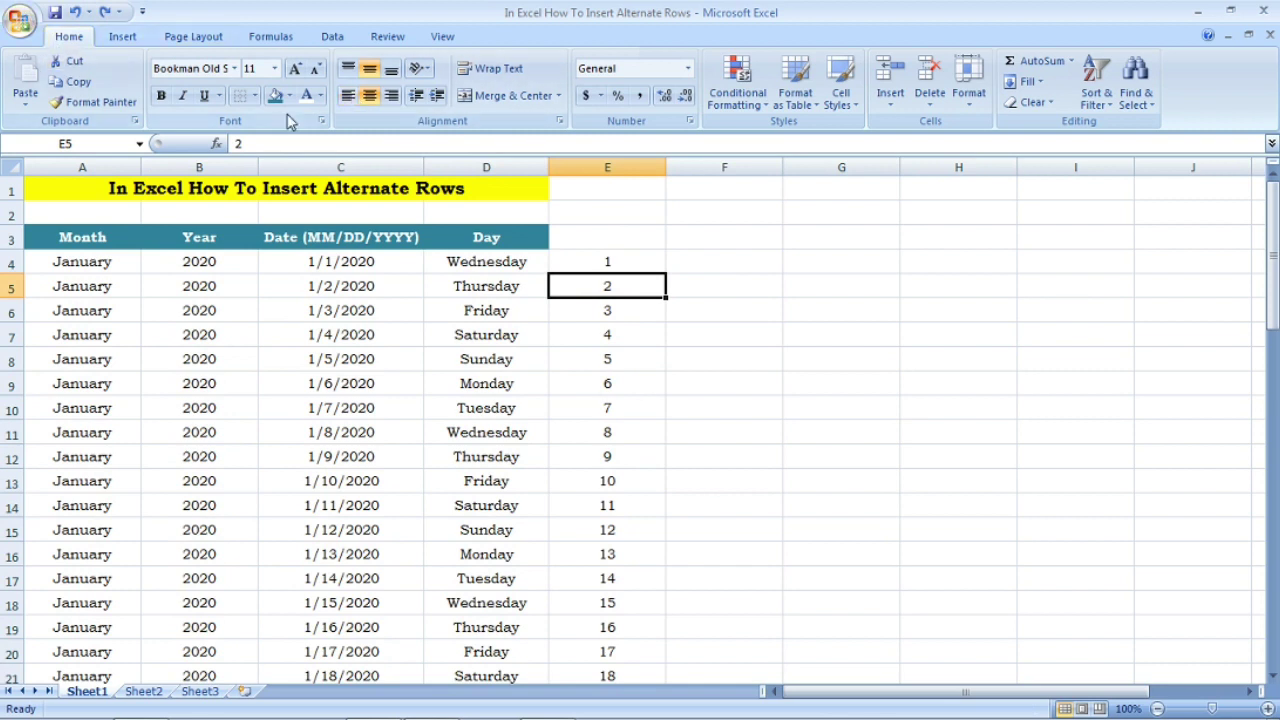
click(1096, 100)
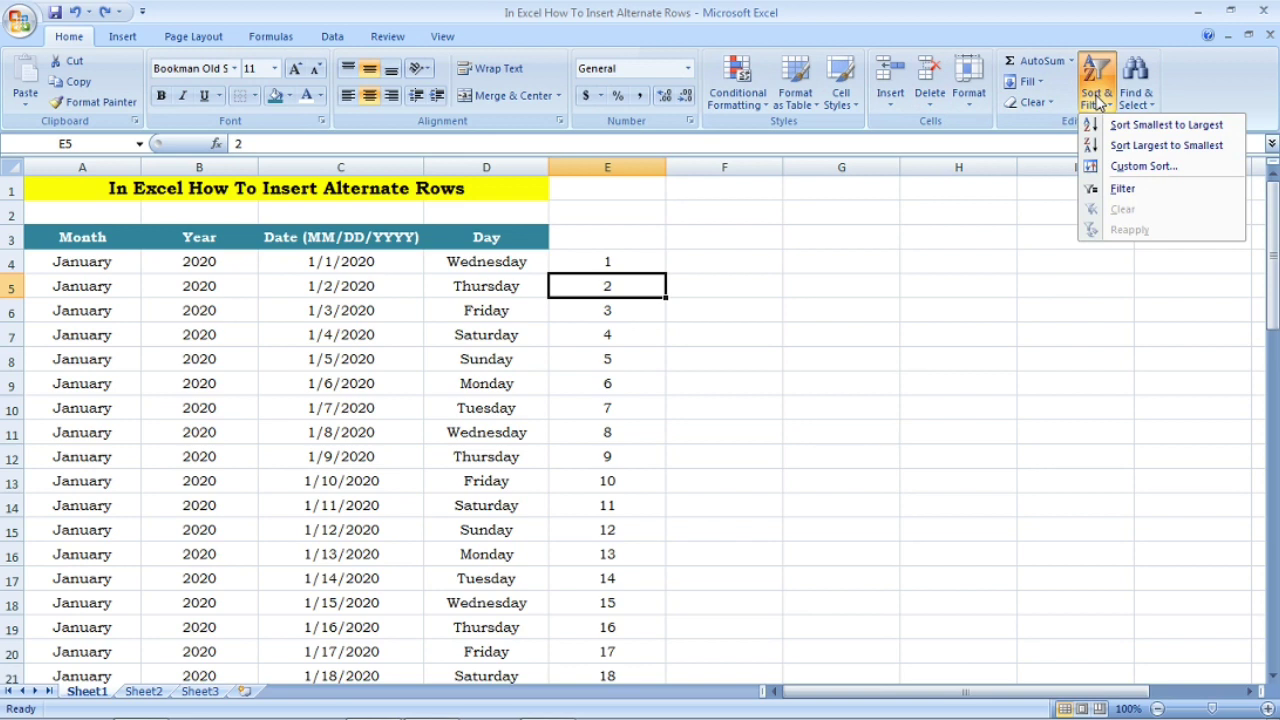
click(1131, 191)
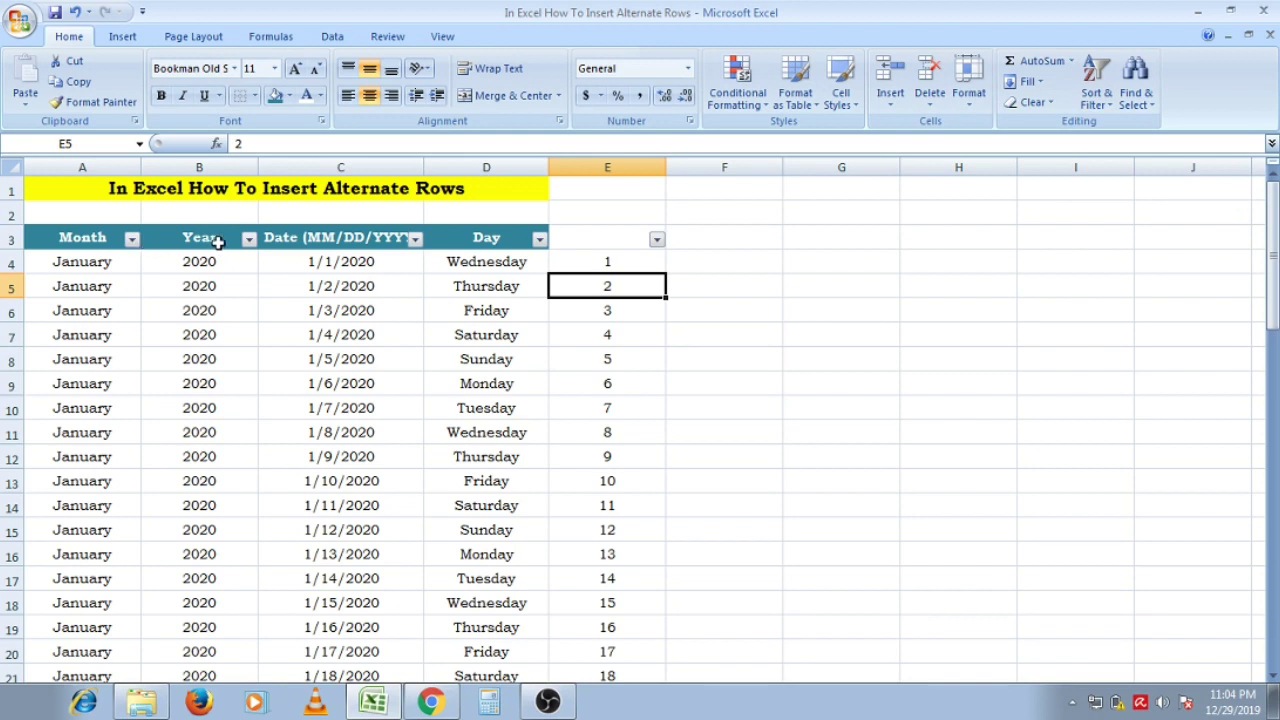
Sort column E smallest to largest via its filter arrow and check blank rows 61 and 63.
click(657, 241)
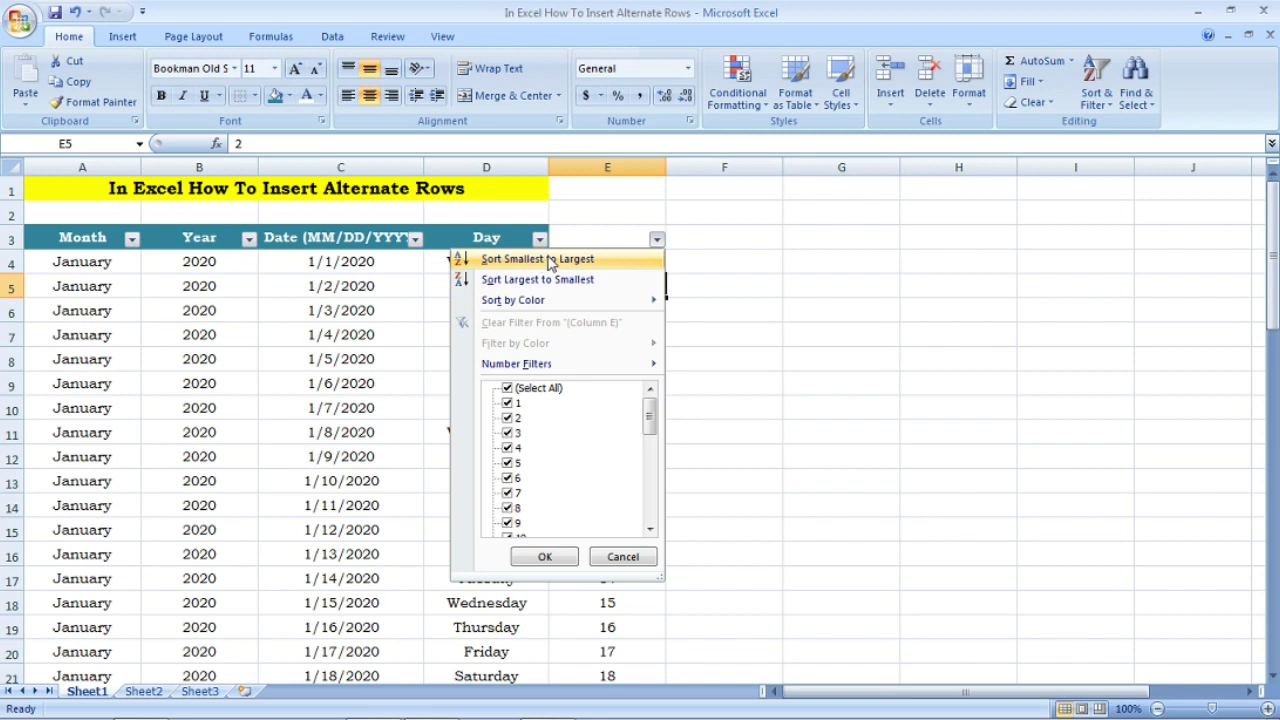
click(549, 261)
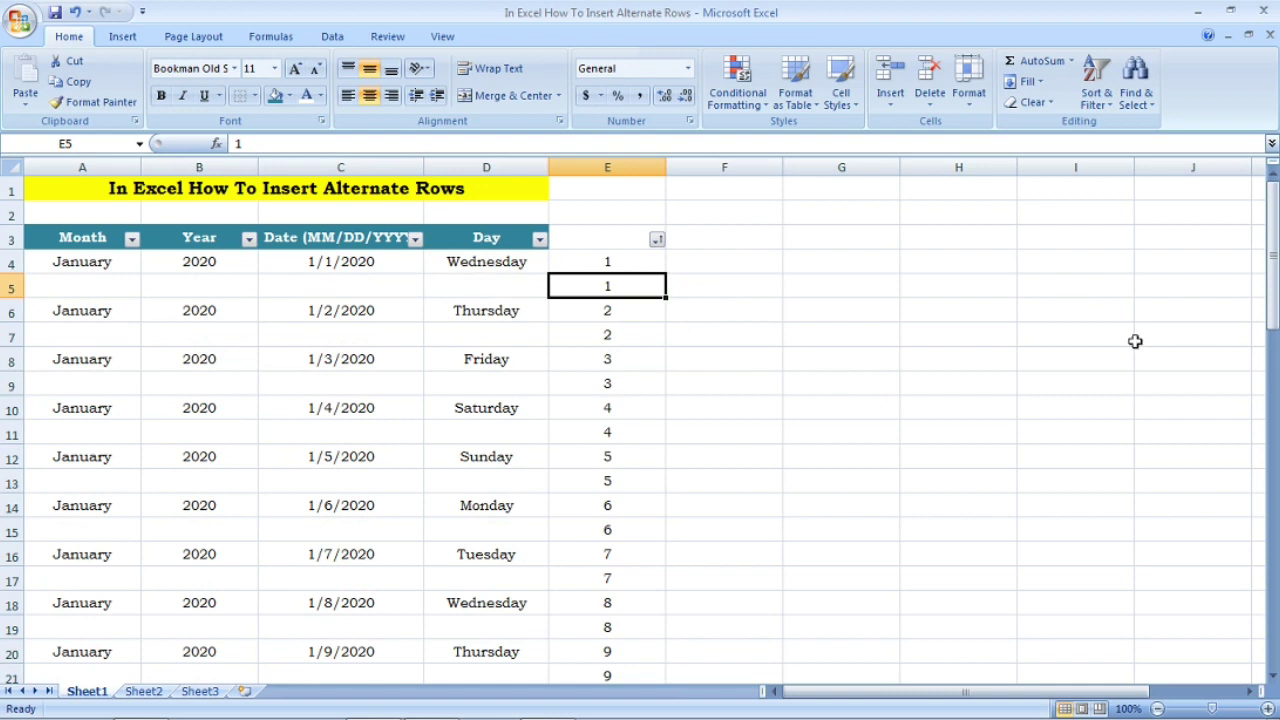
drag(1273, 320, 1274, 500)
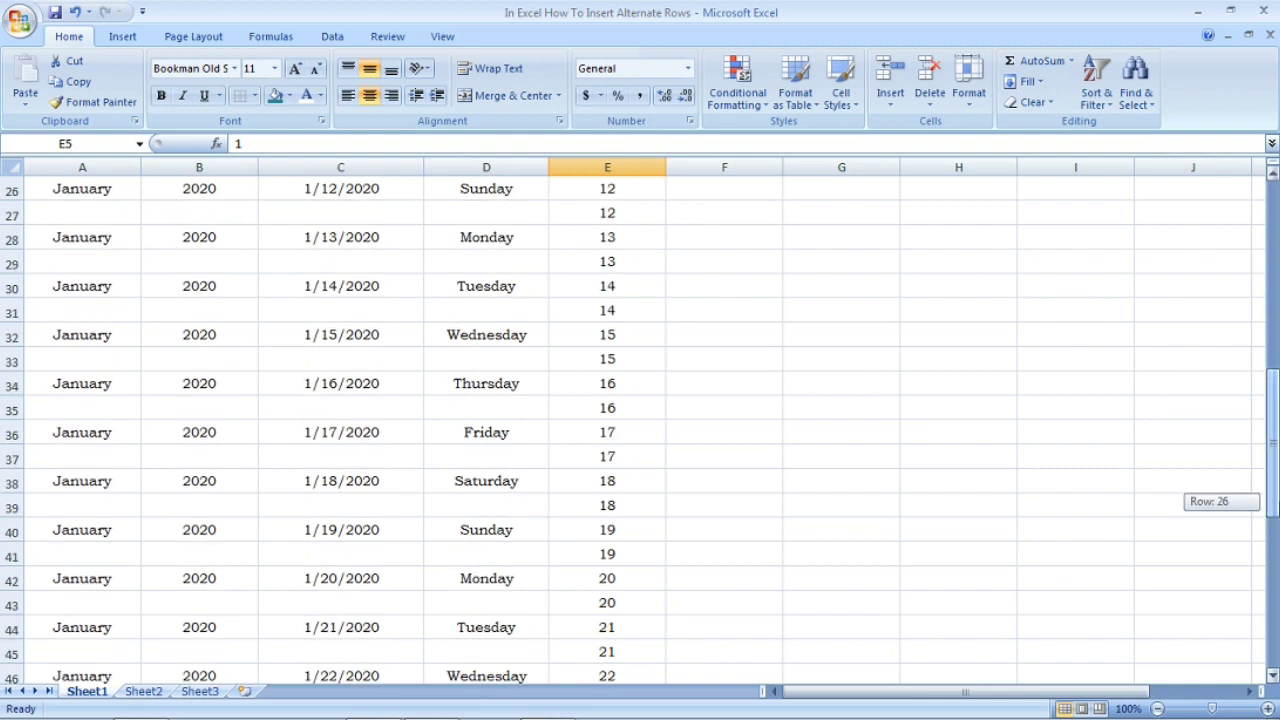
drag(1273, 500, 1276, 680)
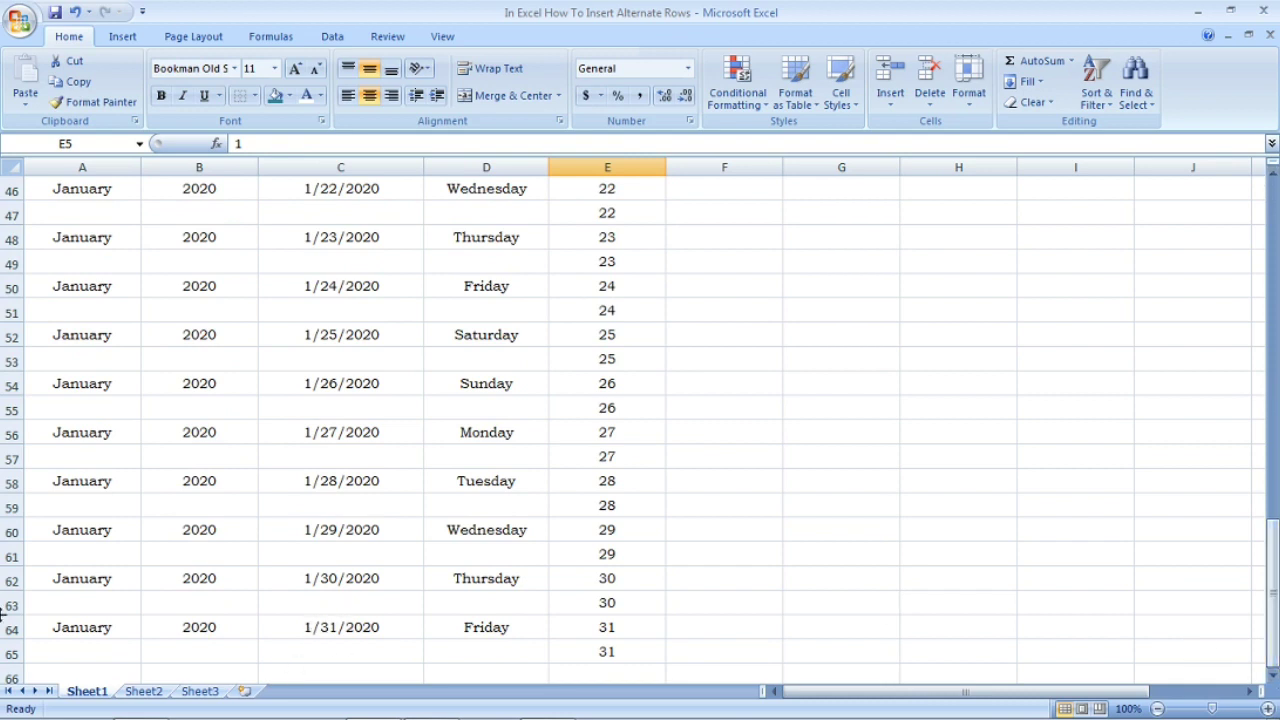
click(5, 606)
click(5, 558)
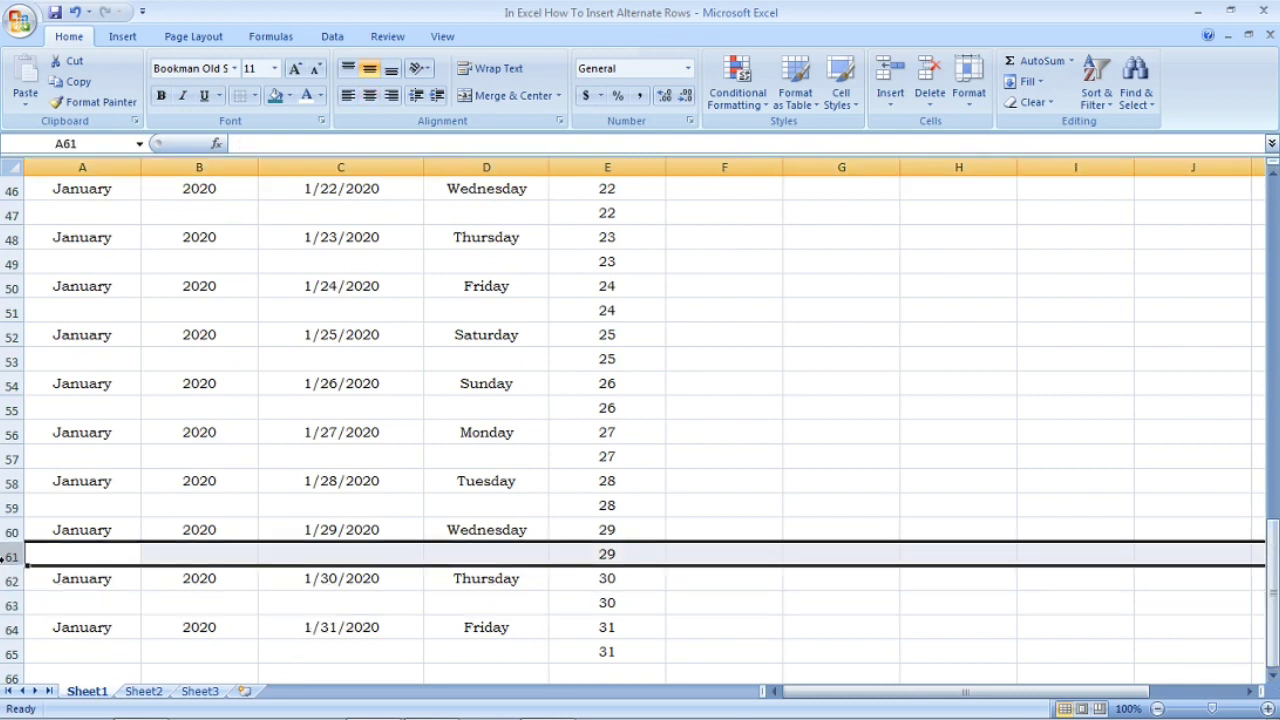
drag(1273, 590, 1273, 290)
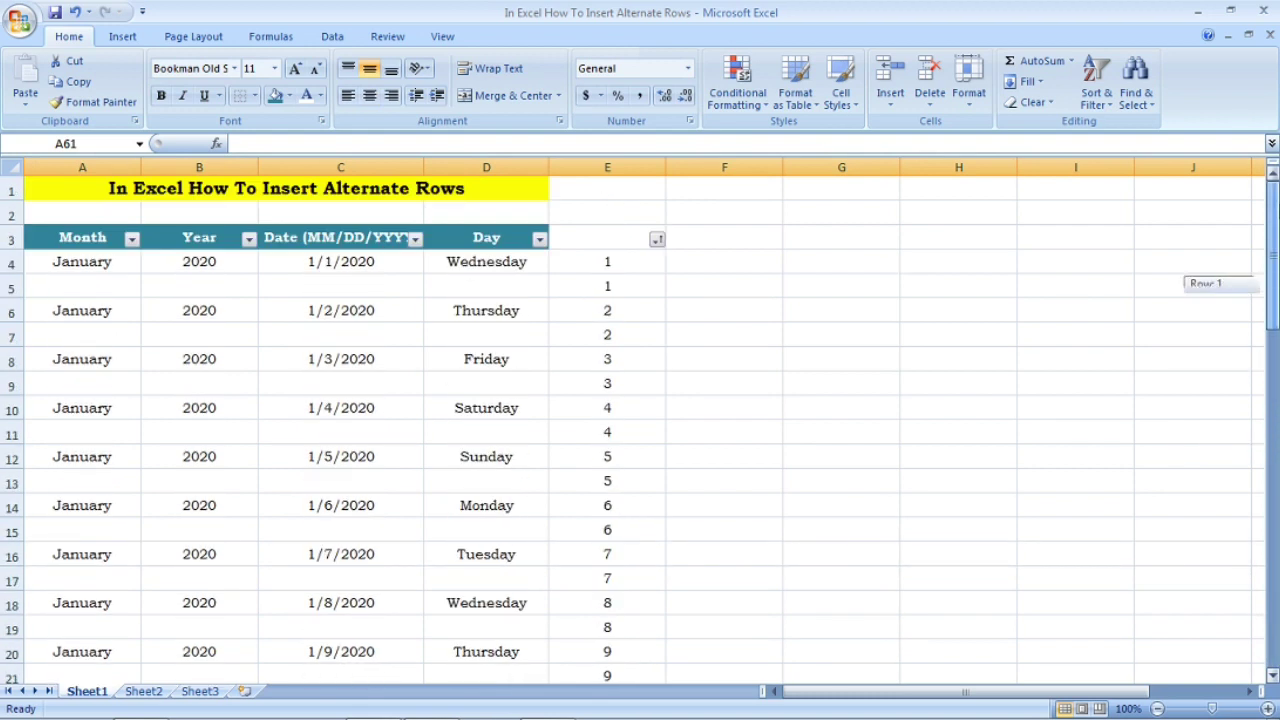
Undo the helper-column sort so the January dates sit in consecutive rows again.
click(657, 241)
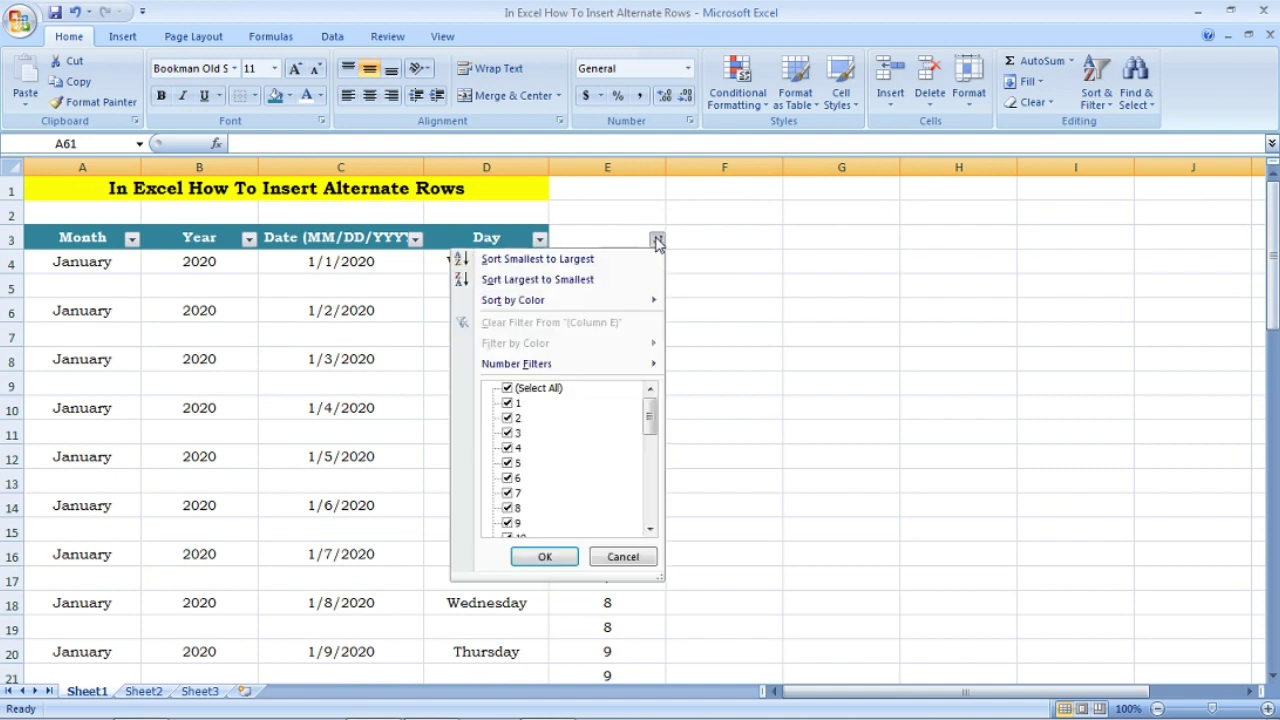
click(657, 241)
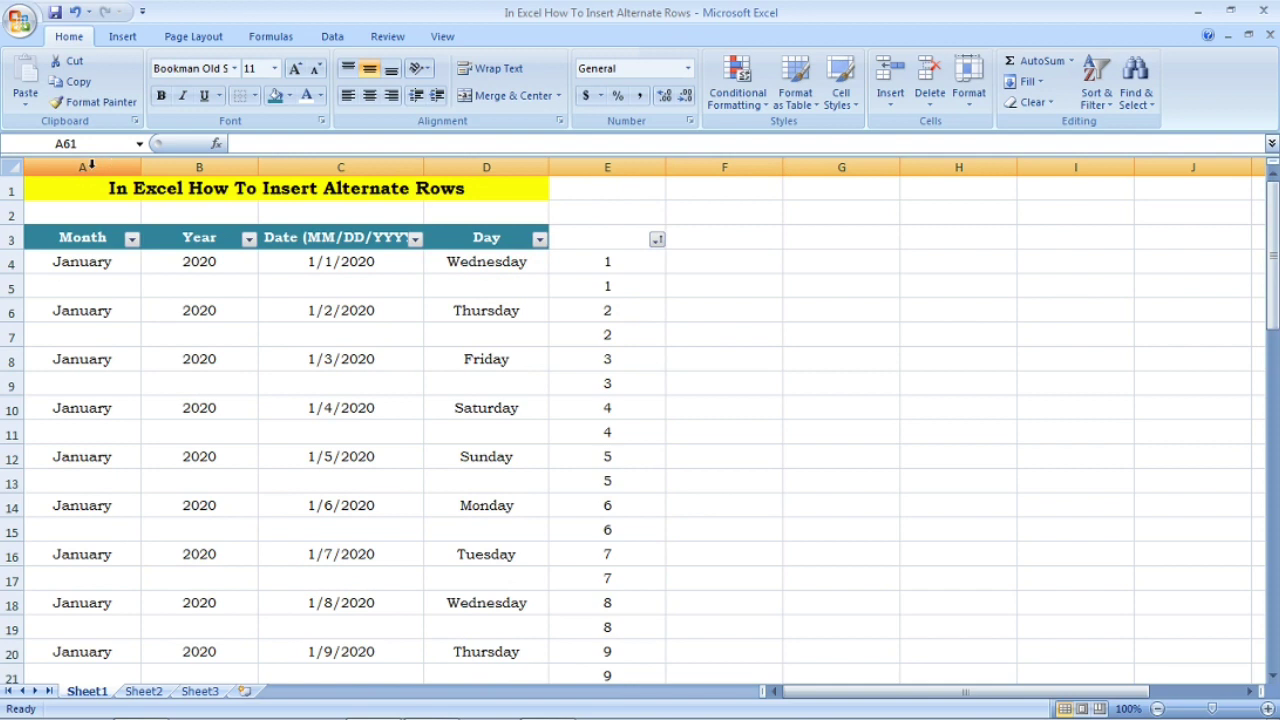
click(75, 14)
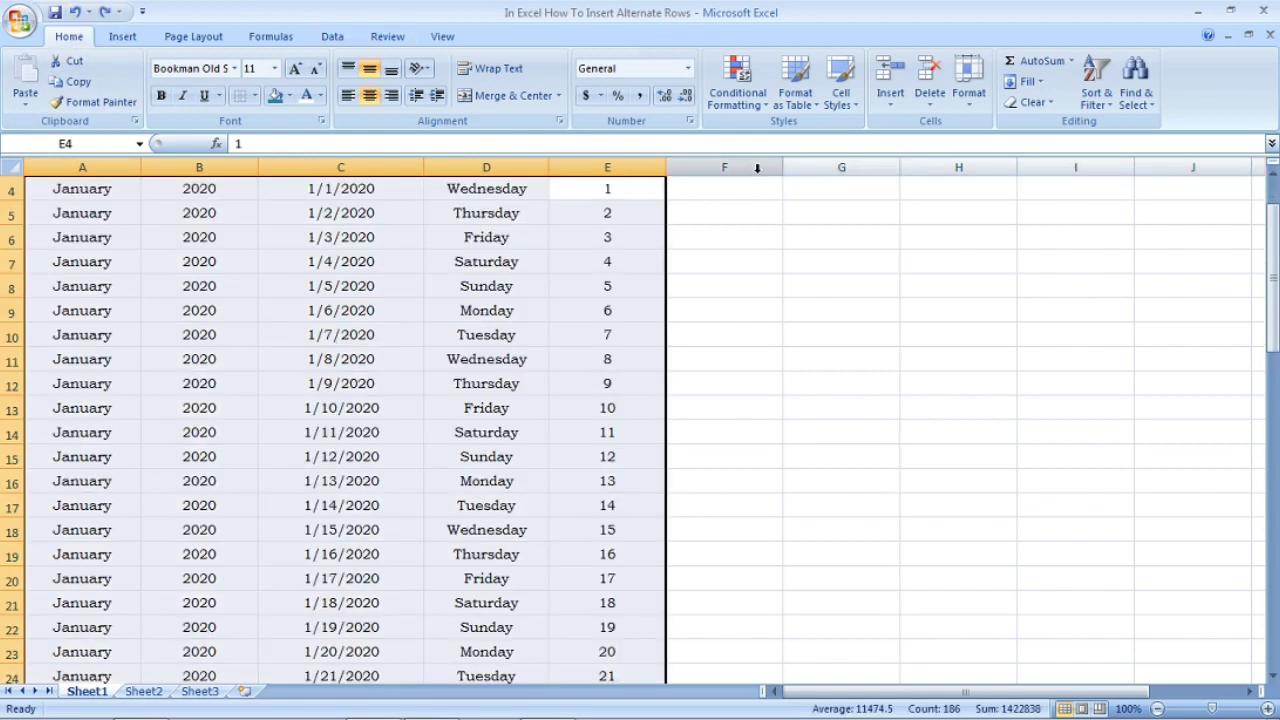
drag(1272, 278, 1272, 255)
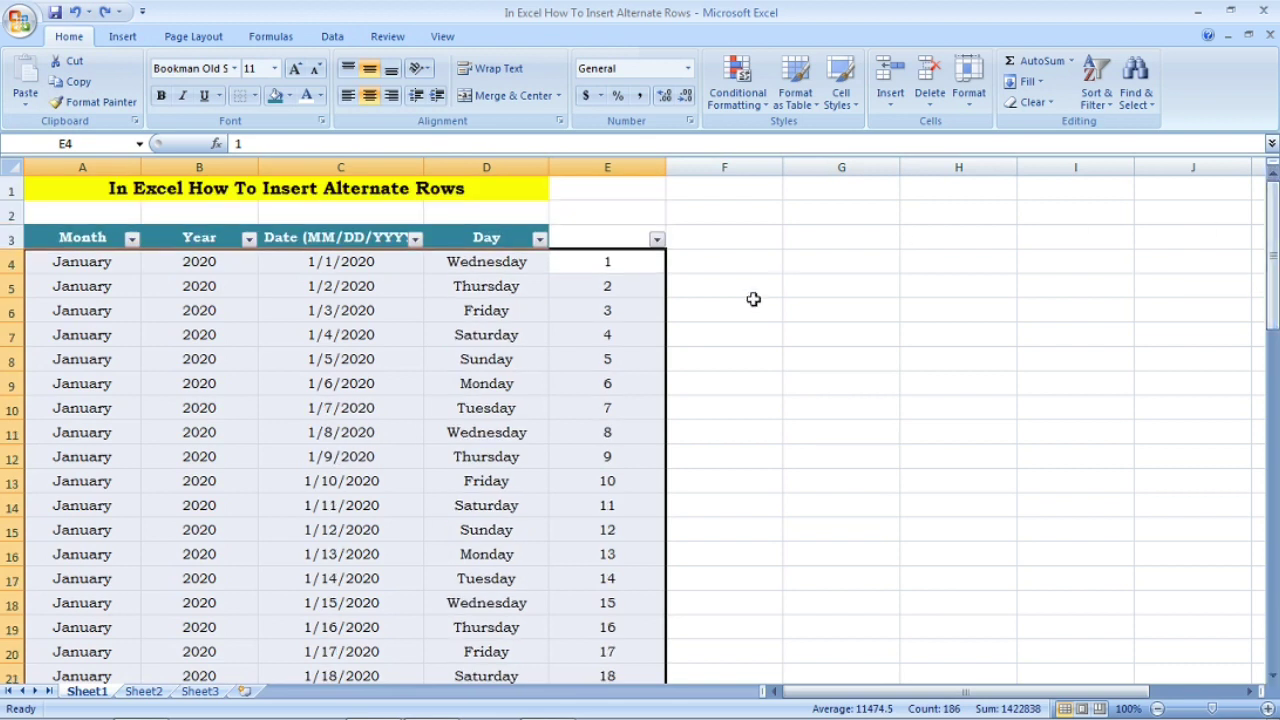
click(622, 316)
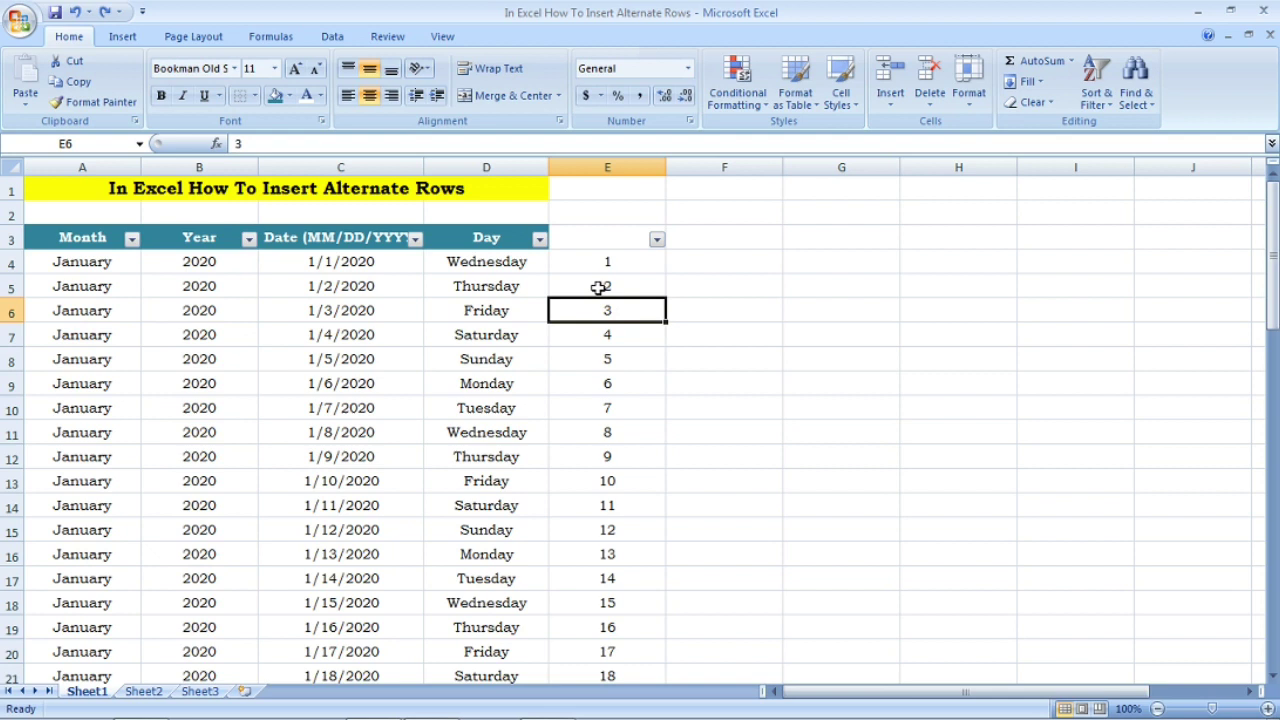
Sort by Column E on Values, Smallest to Largest, in the Data > Sort dialog.
click(333, 38)
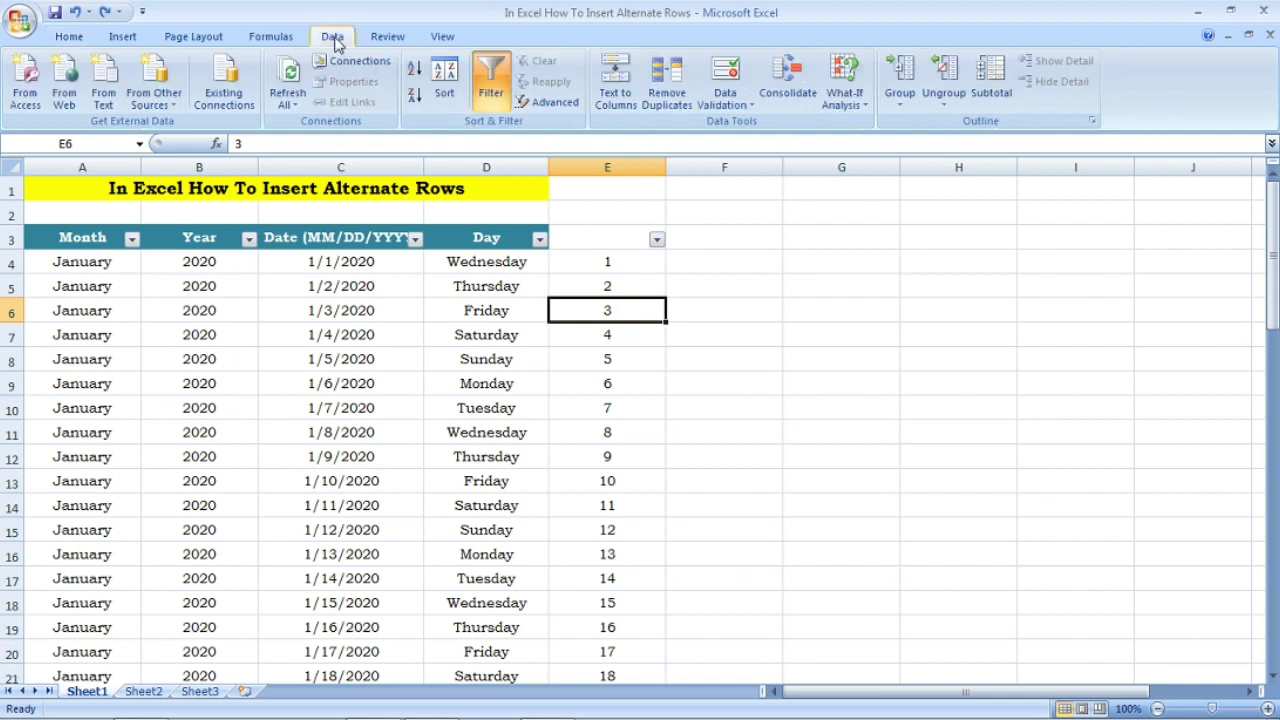
click(447, 93)
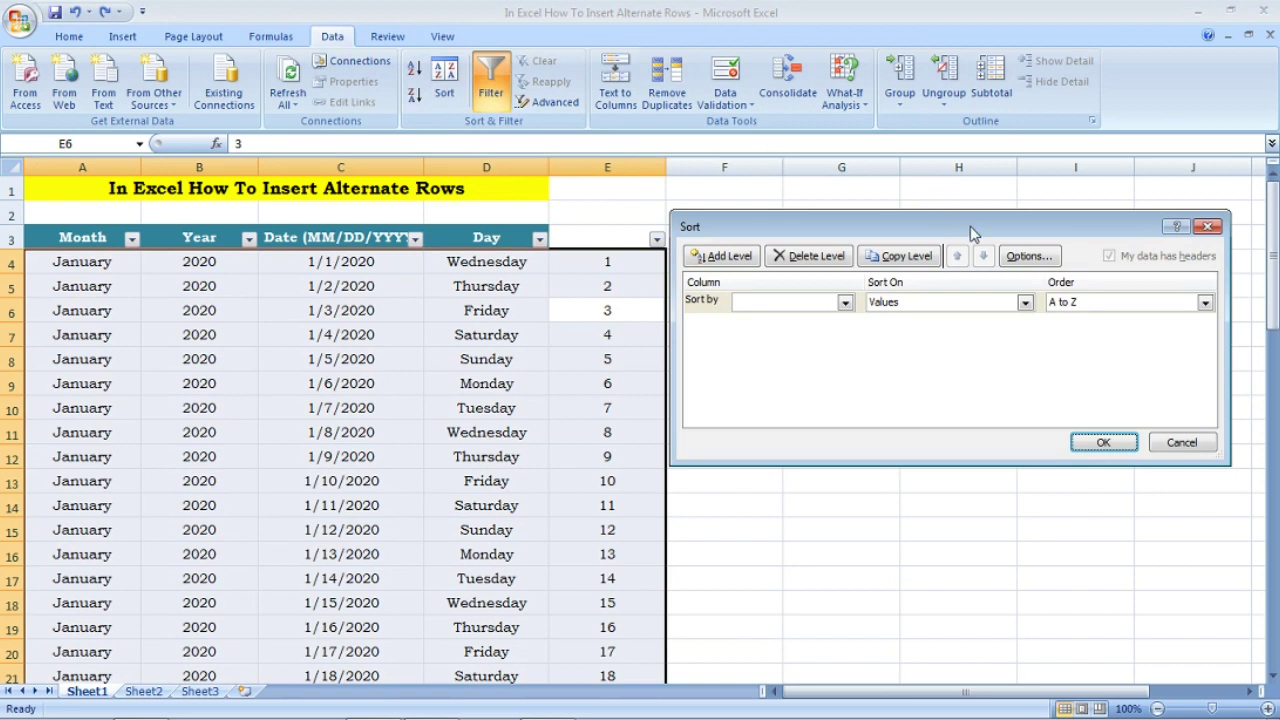
drag(970, 227, 986, 210)
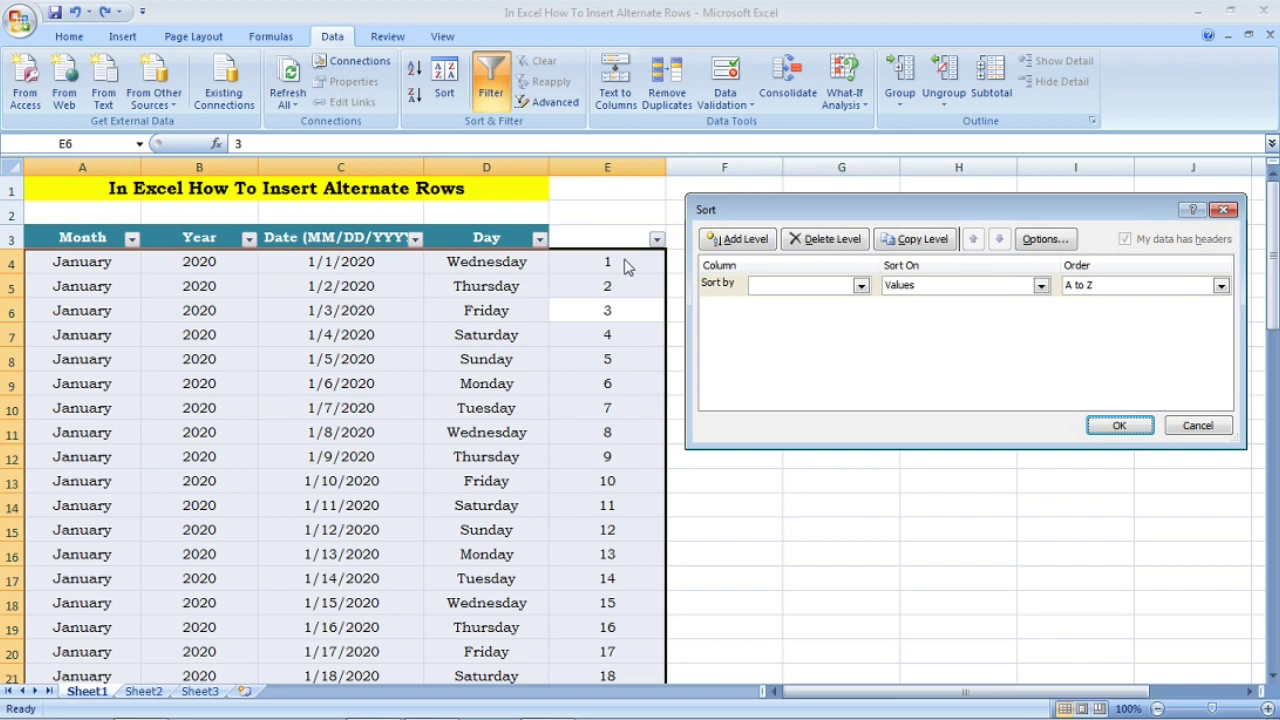
click(859, 287)
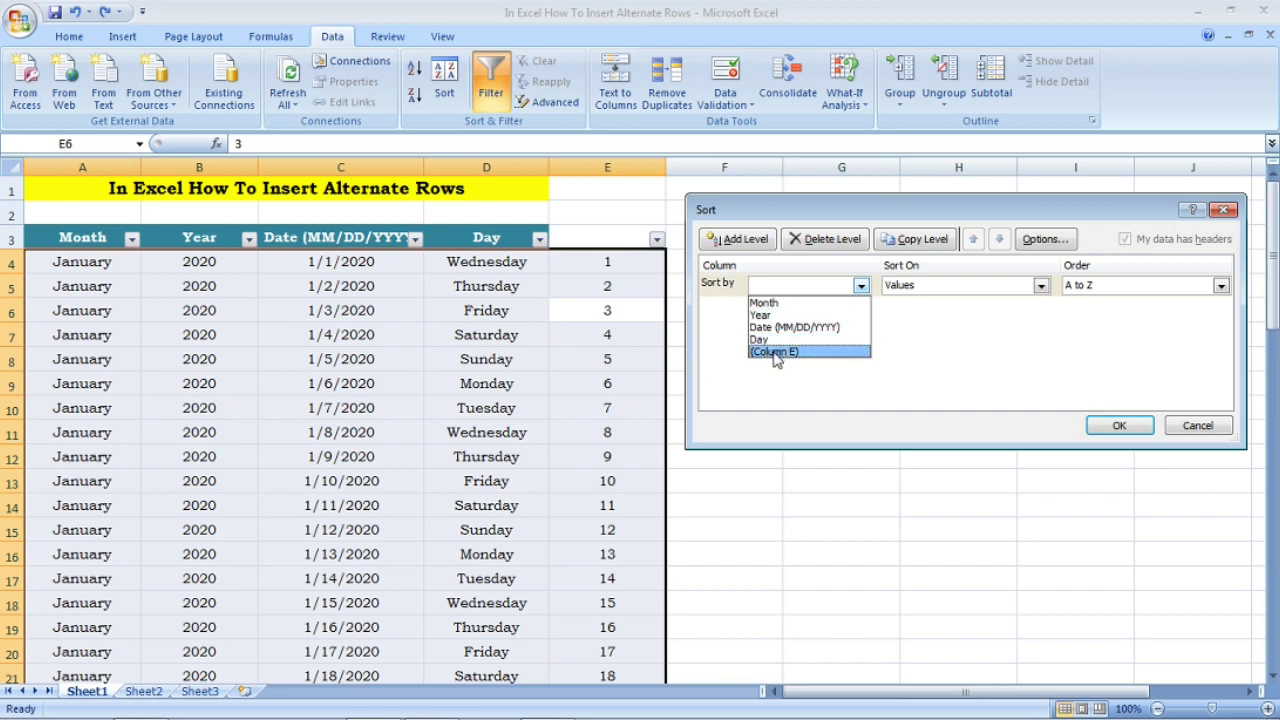
click(776, 352)
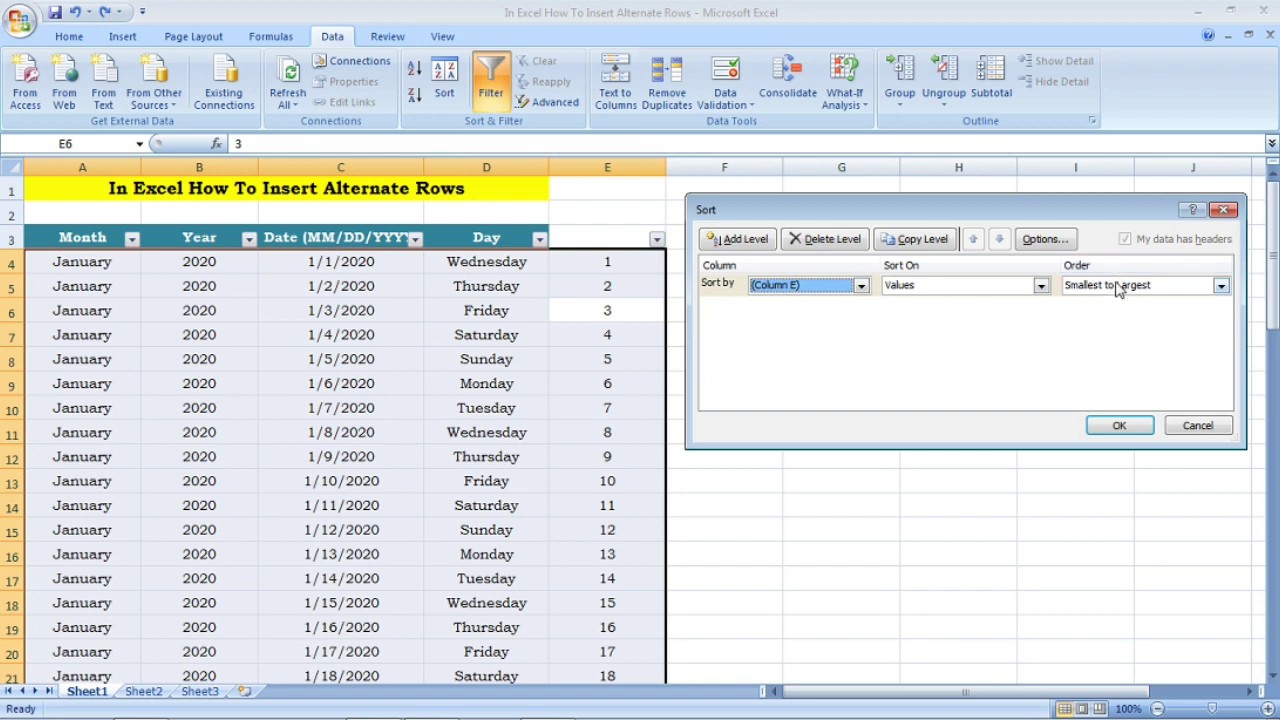
click(1221, 286)
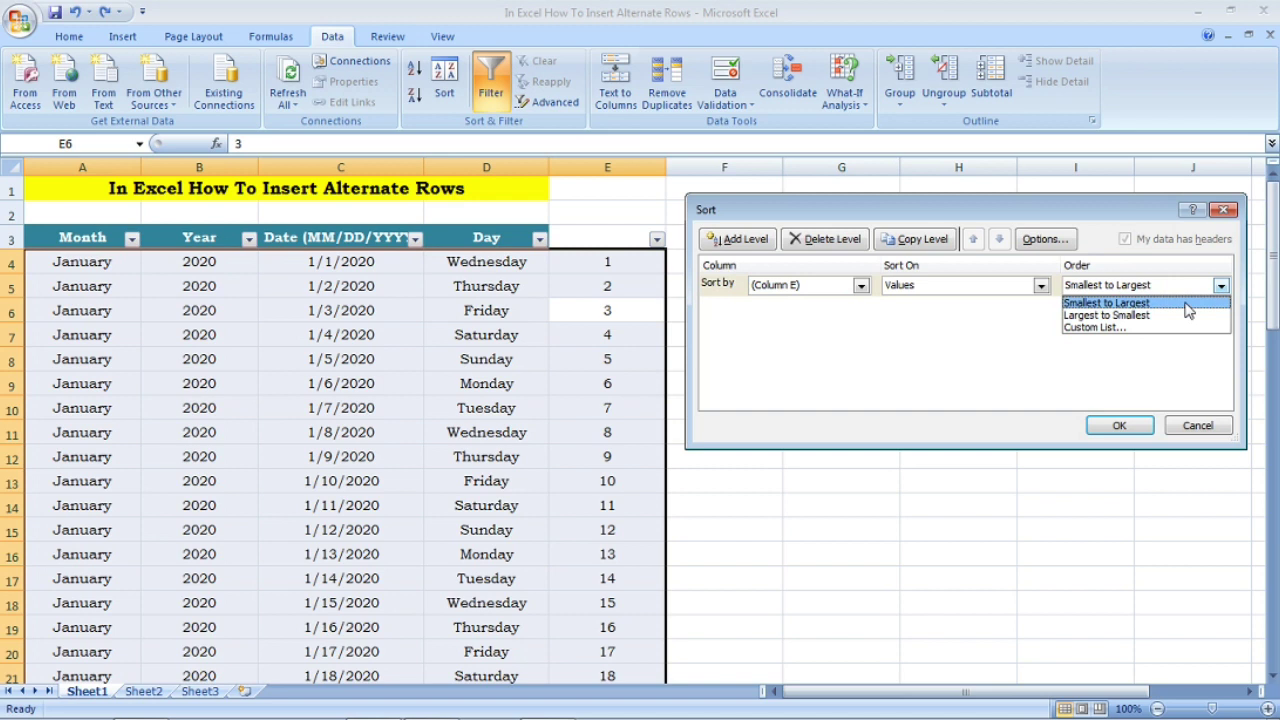
click(1185, 303)
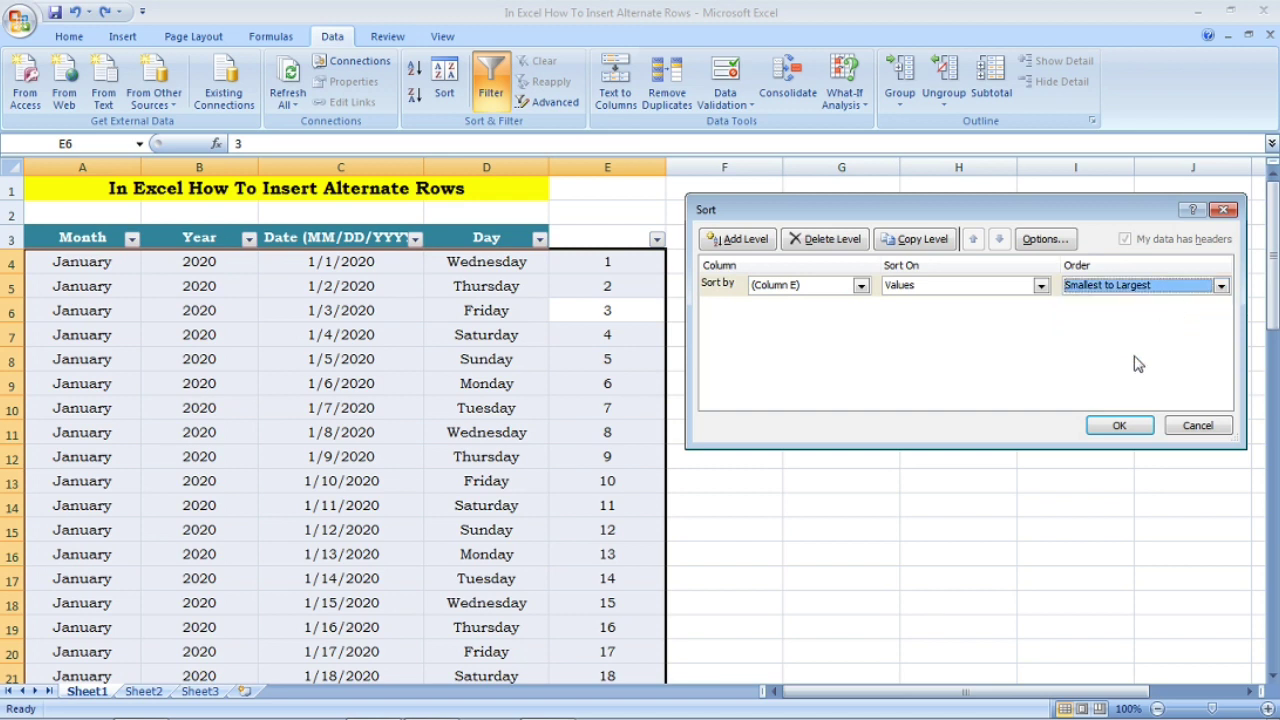
click(1119, 426)
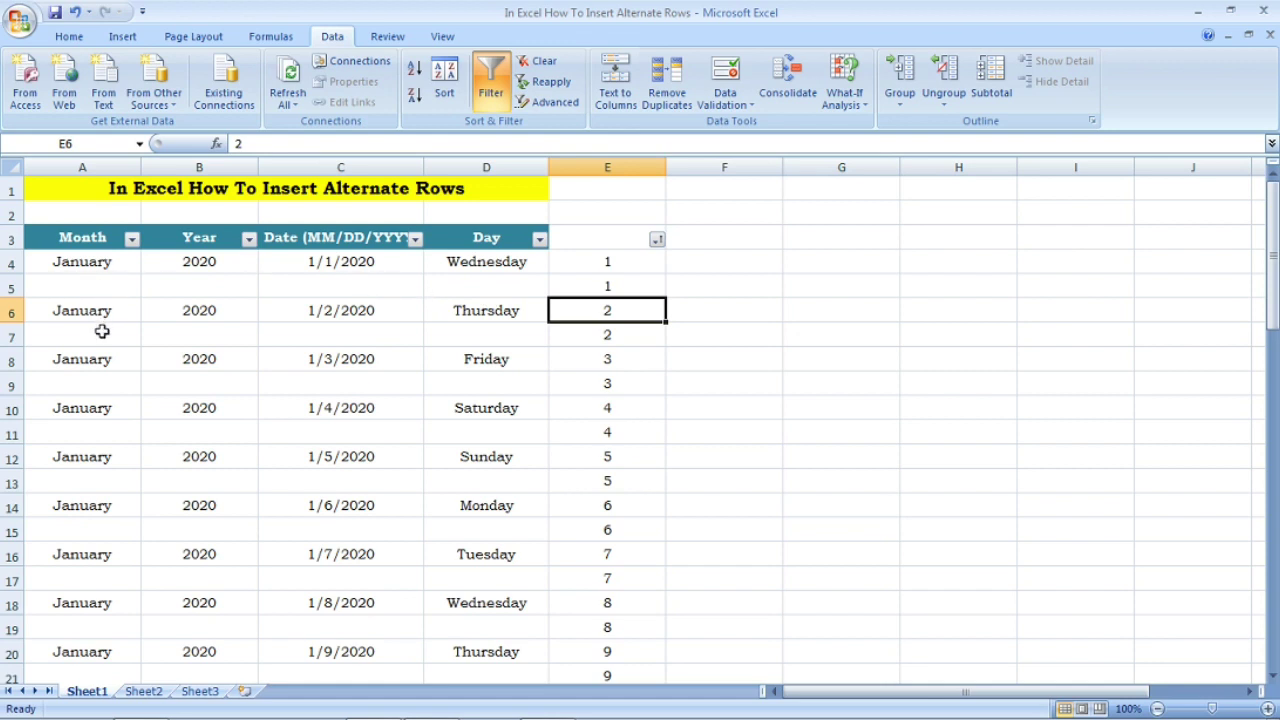
click(6, 432)
click(7, 385)
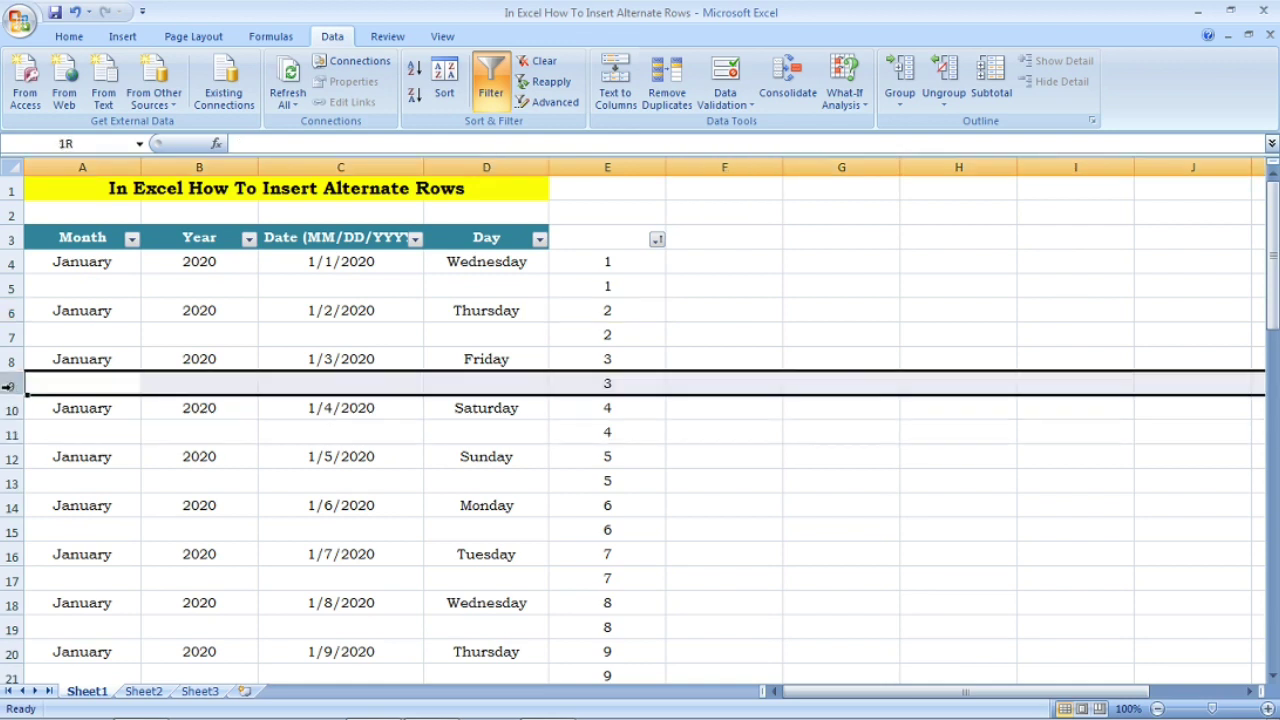
drag(1273, 318, 1277, 575)
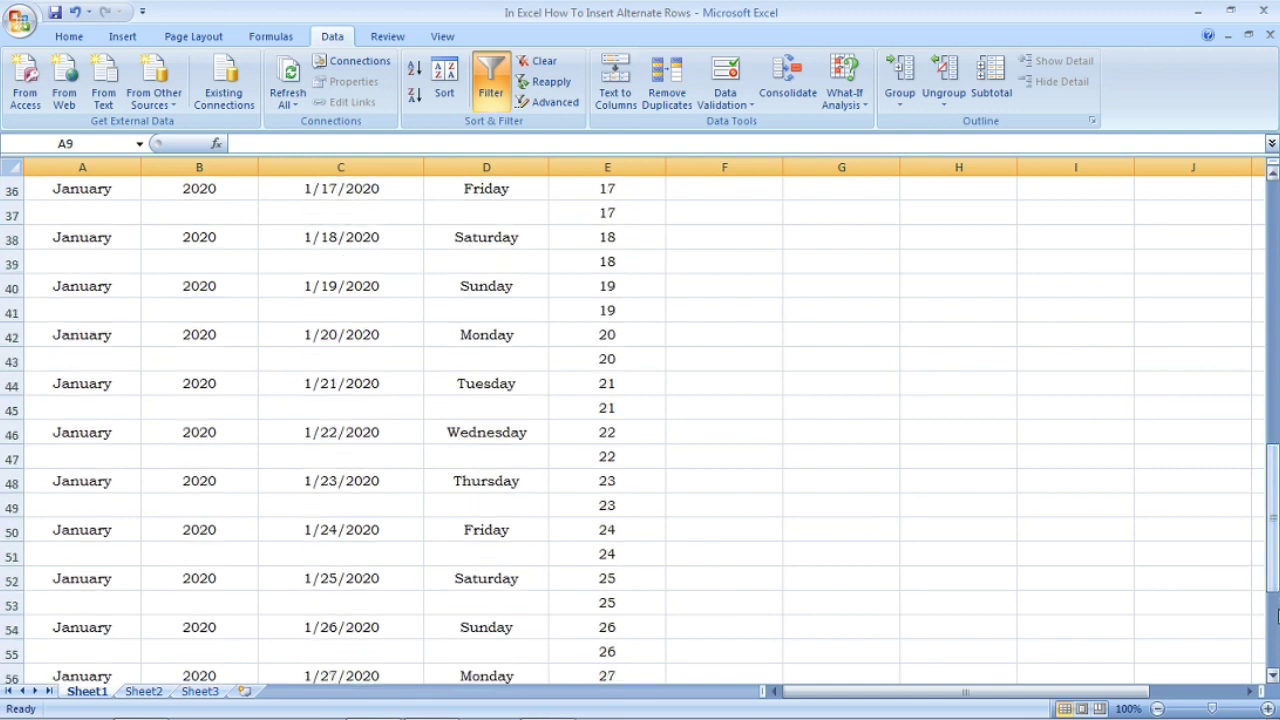
drag(1274, 588, 1273, 390)
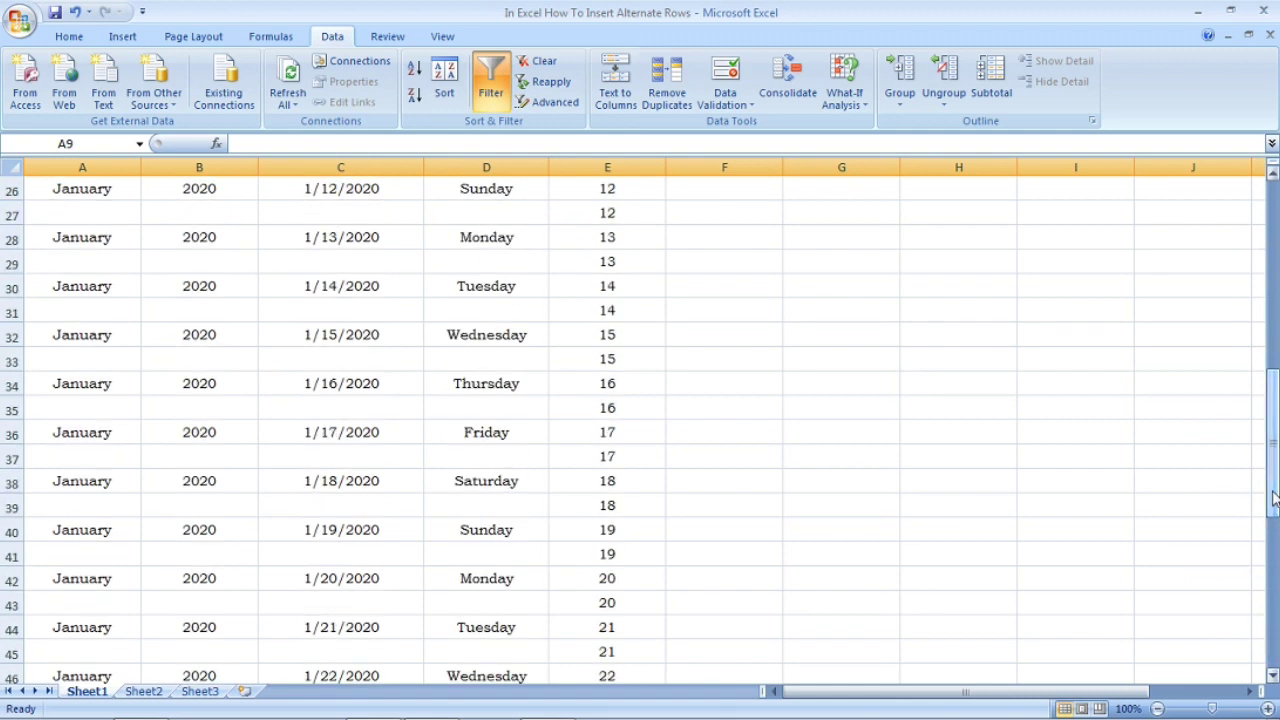
drag(1273, 488, 1273, 300)
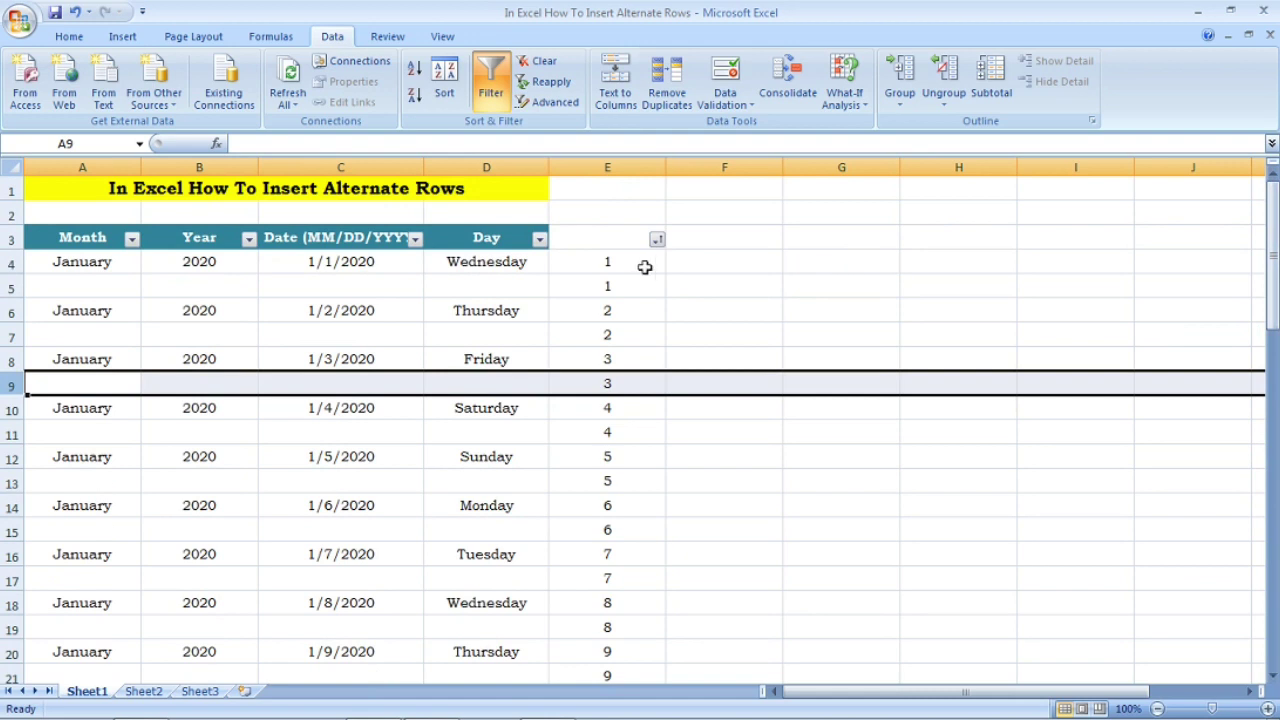
click(572, 285)
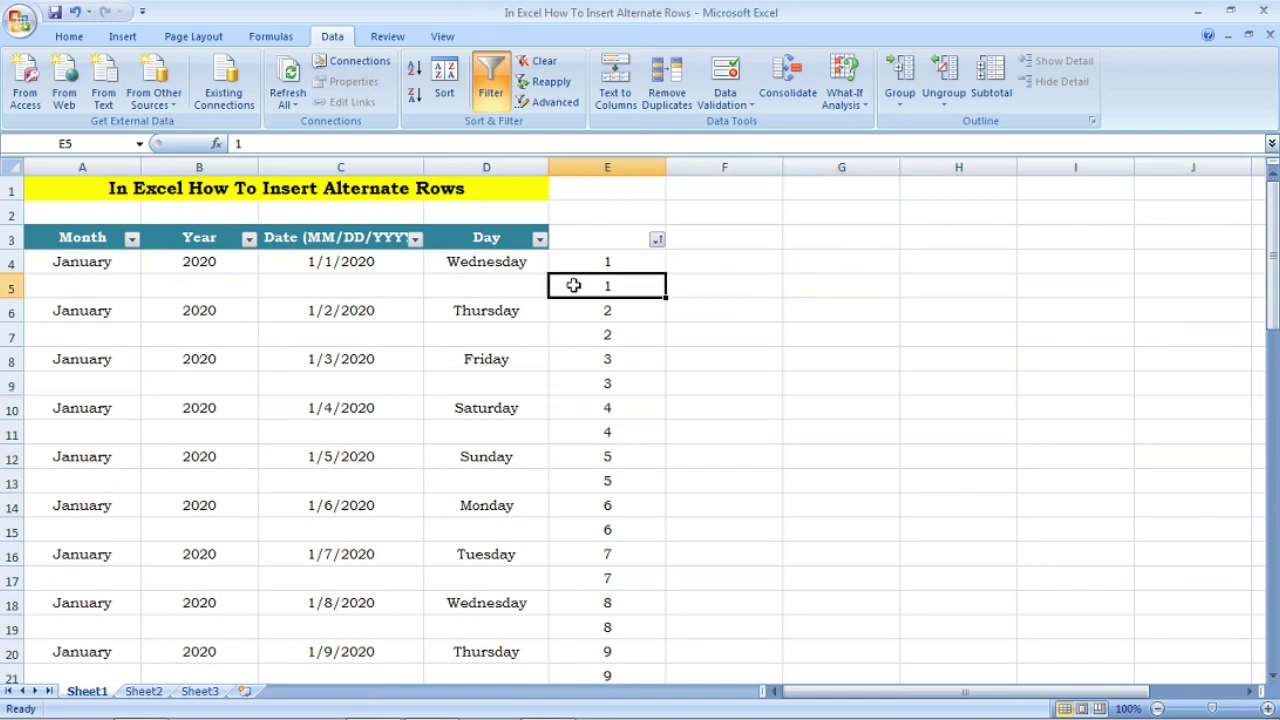
click(68, 38)
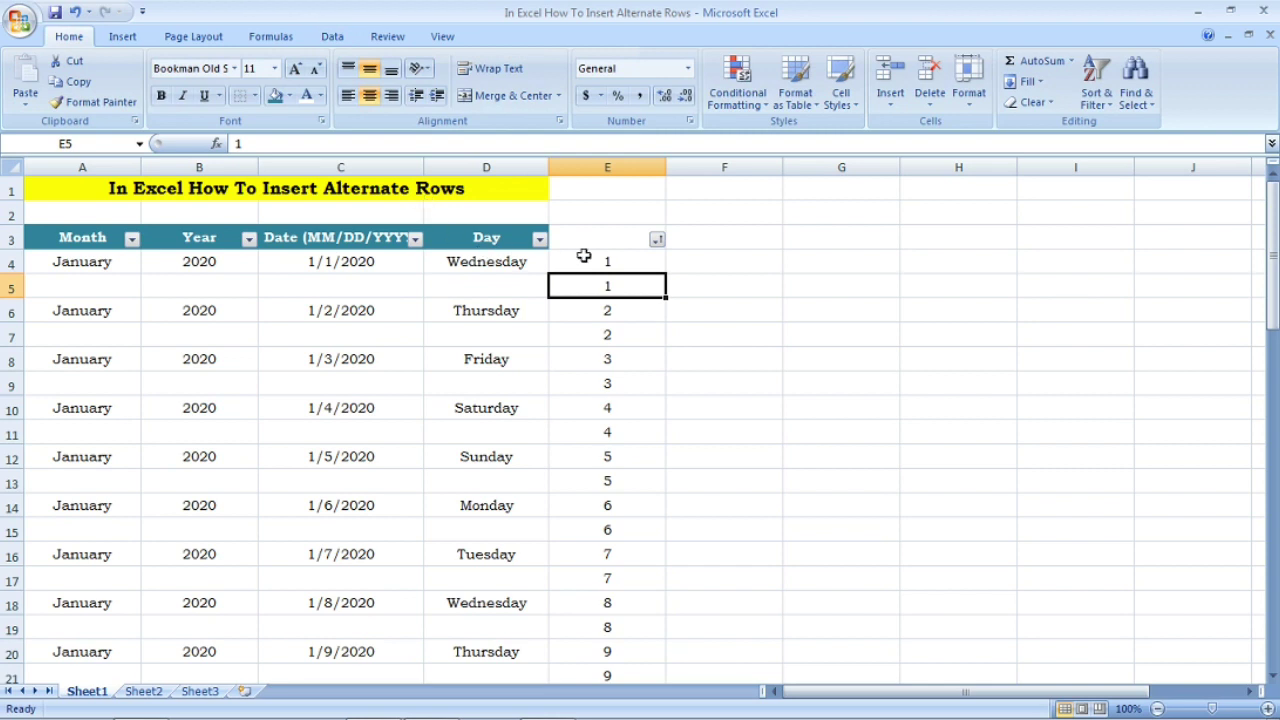
Delete the entire helper column E through its header's right-click menu.
click(617, 167)
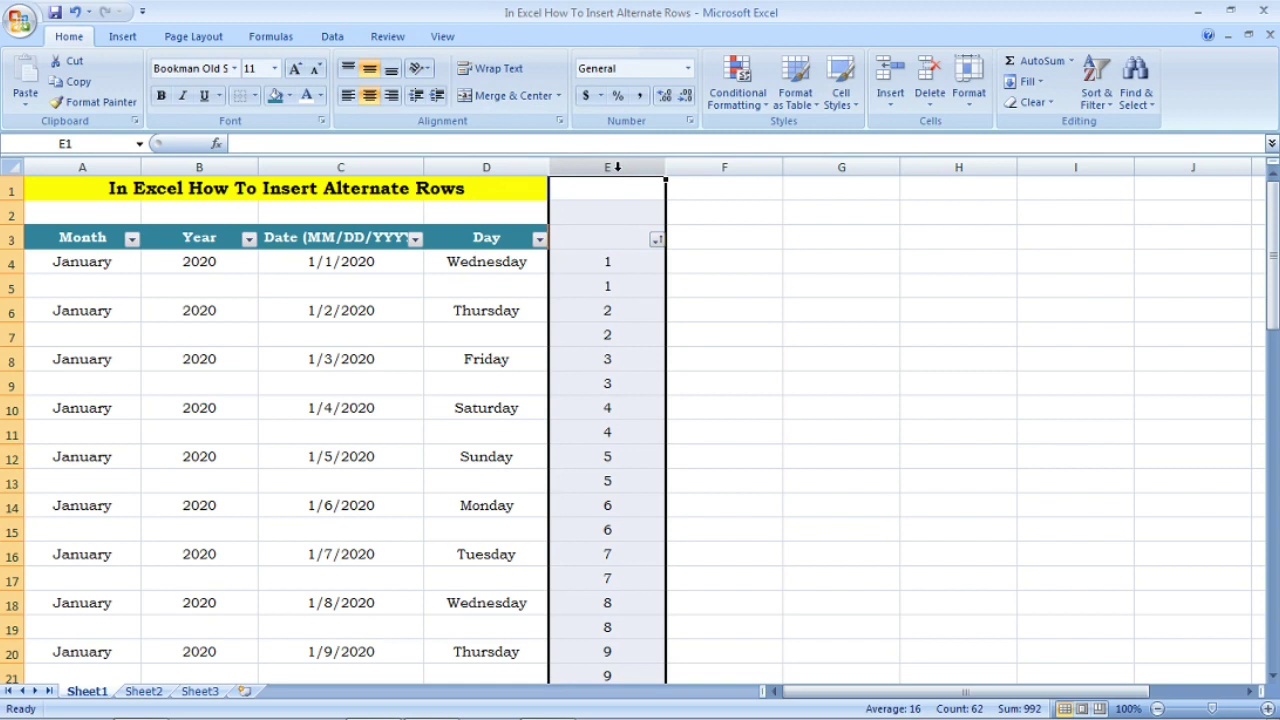
right_click(617, 167)
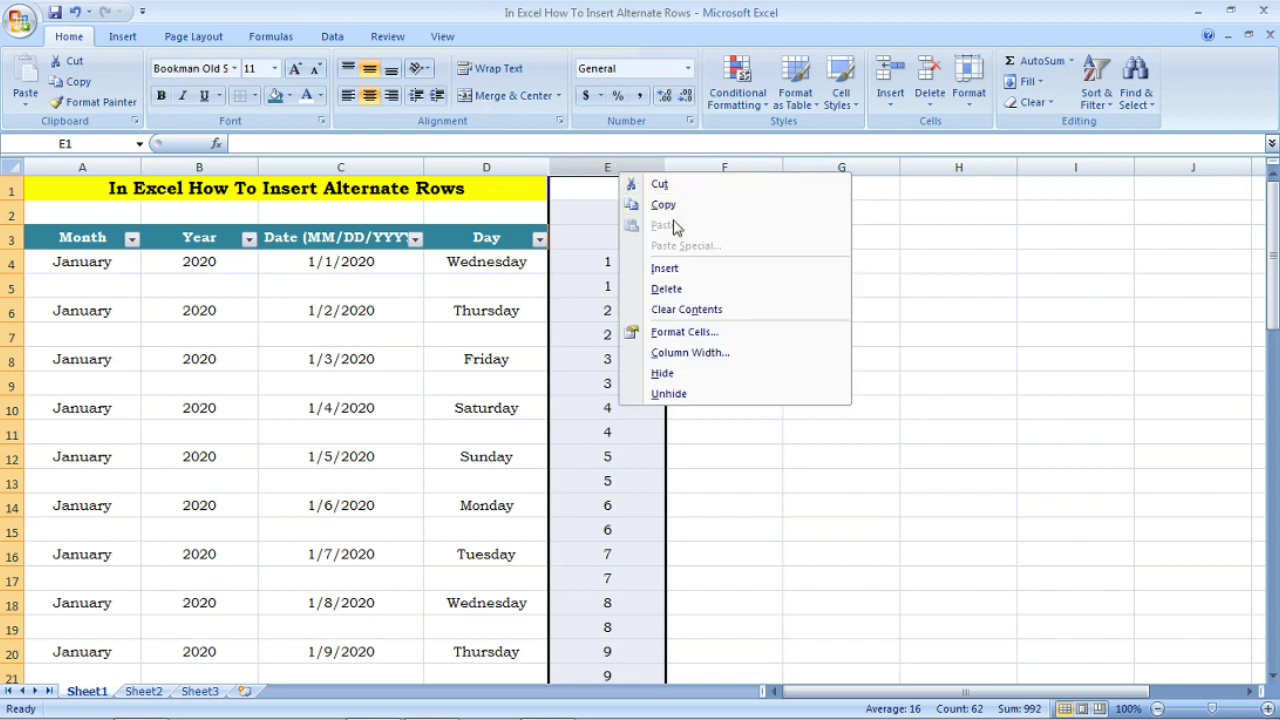
click(690, 289)
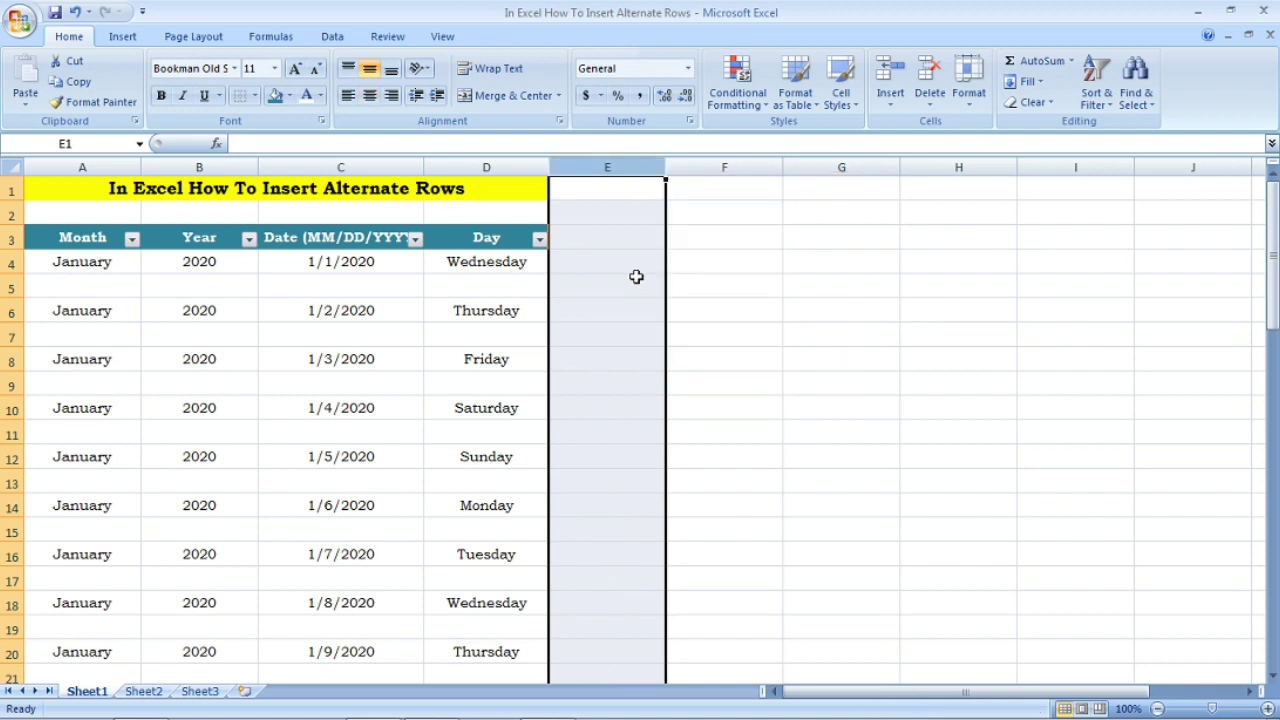
click(597, 287)
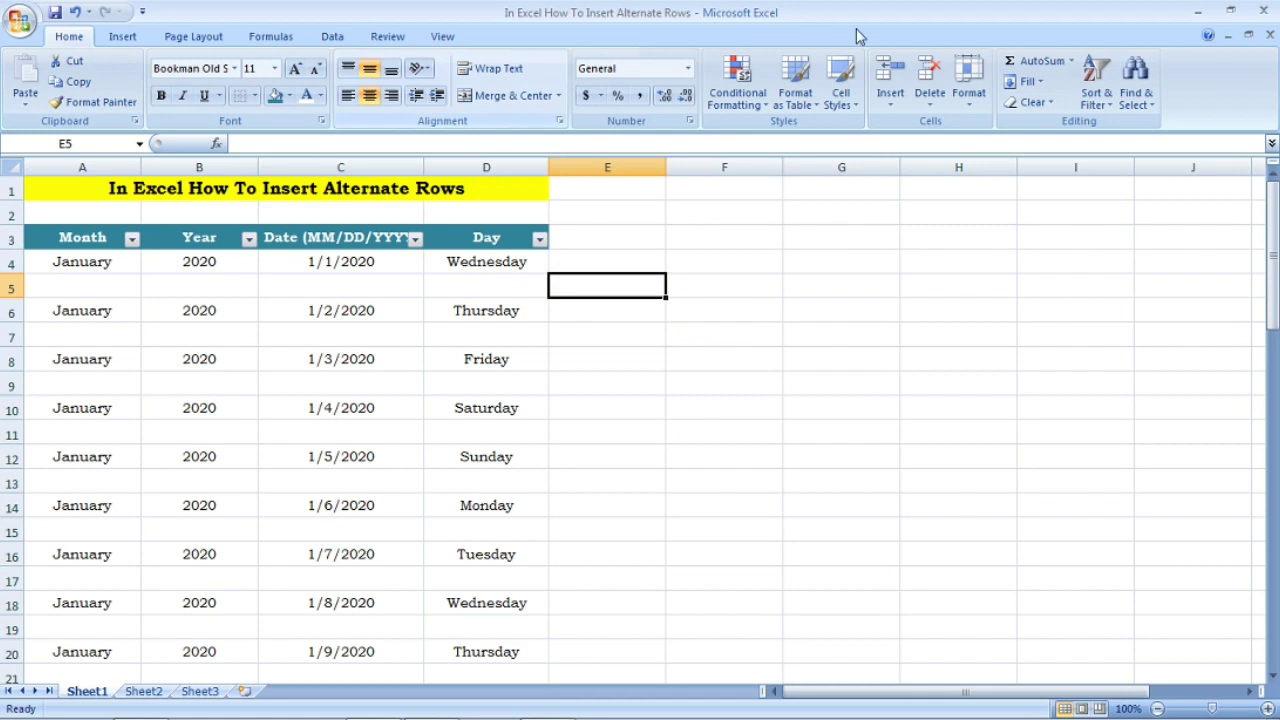
Switch off Filter from Sort & Filter and check the blank cells in rows 5, 7 and 9.
click(1095, 100)
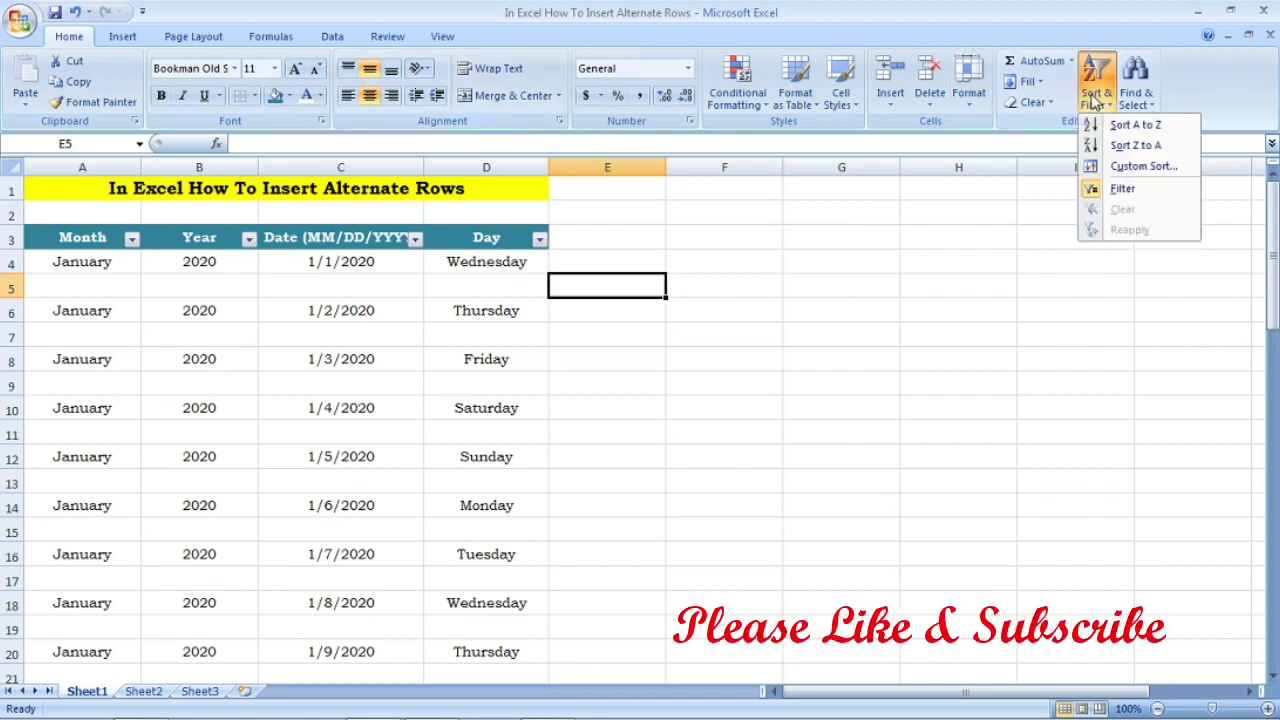
click(1123, 189)
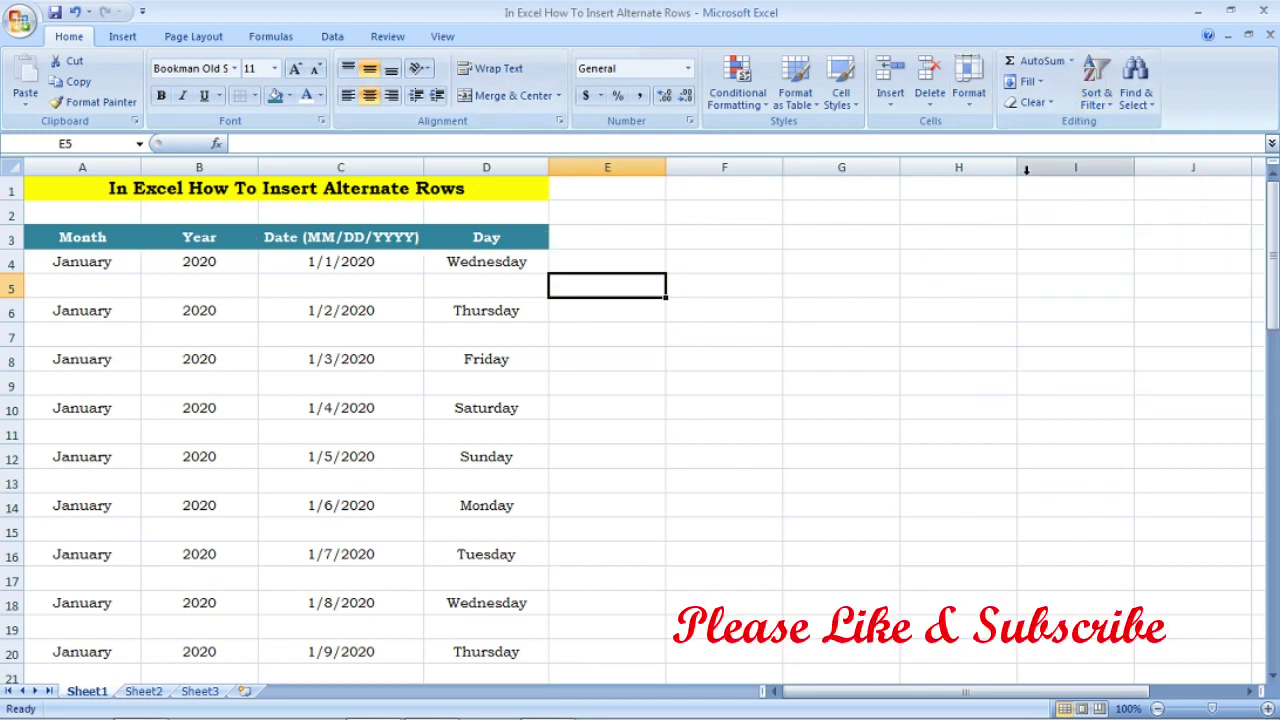
click(344, 371)
click(381, 331)
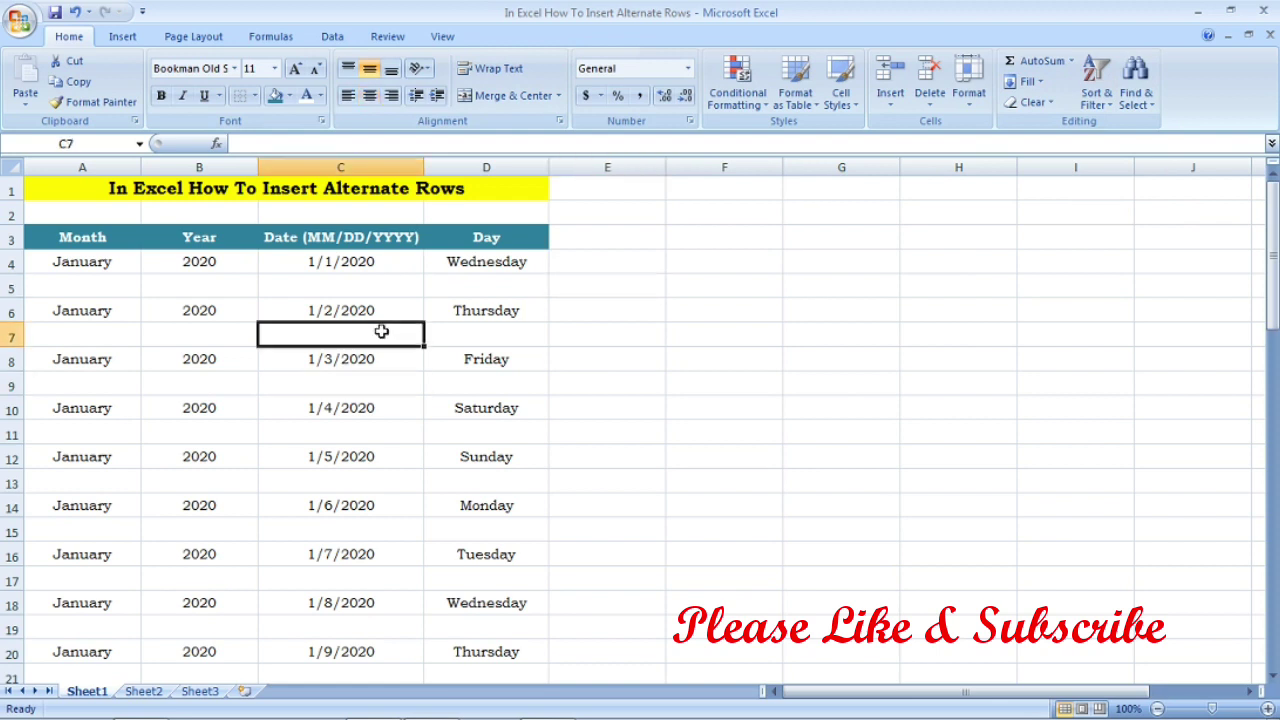
click(395, 283)
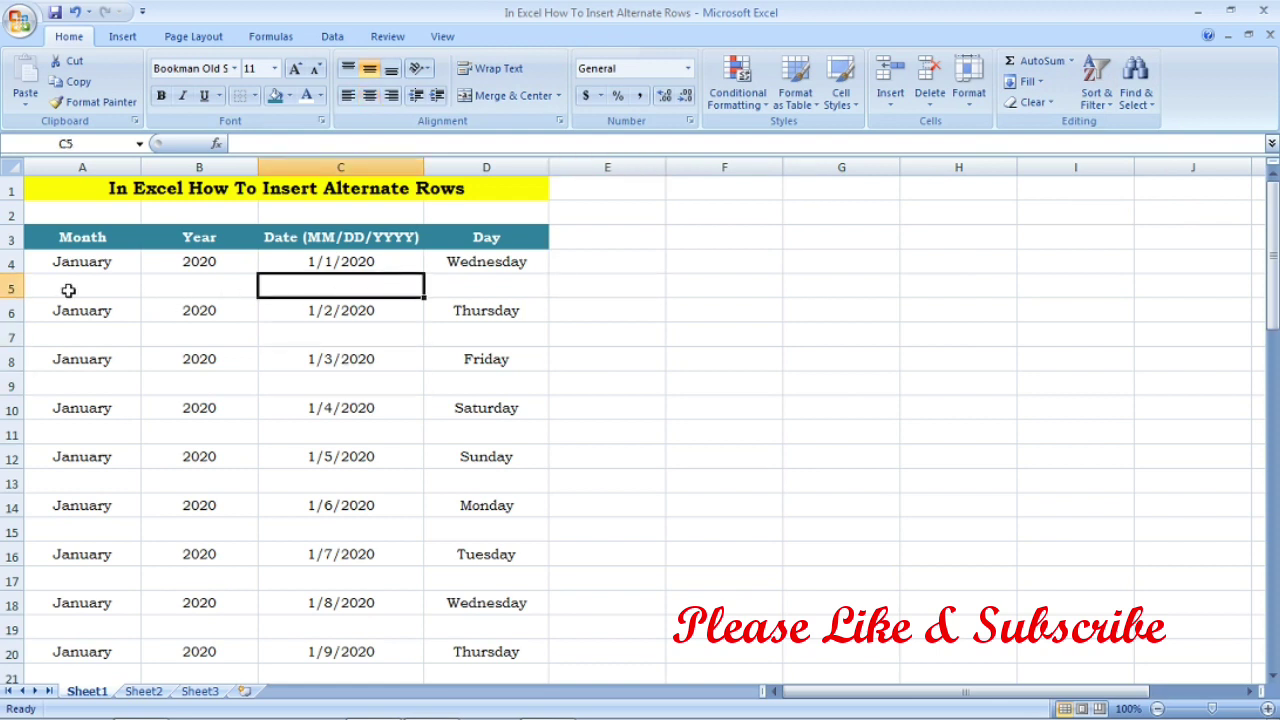
Select blank rows 5, 7, 9 and 11 to confirm the alternating layout.
click(10, 288)
click(10, 337)
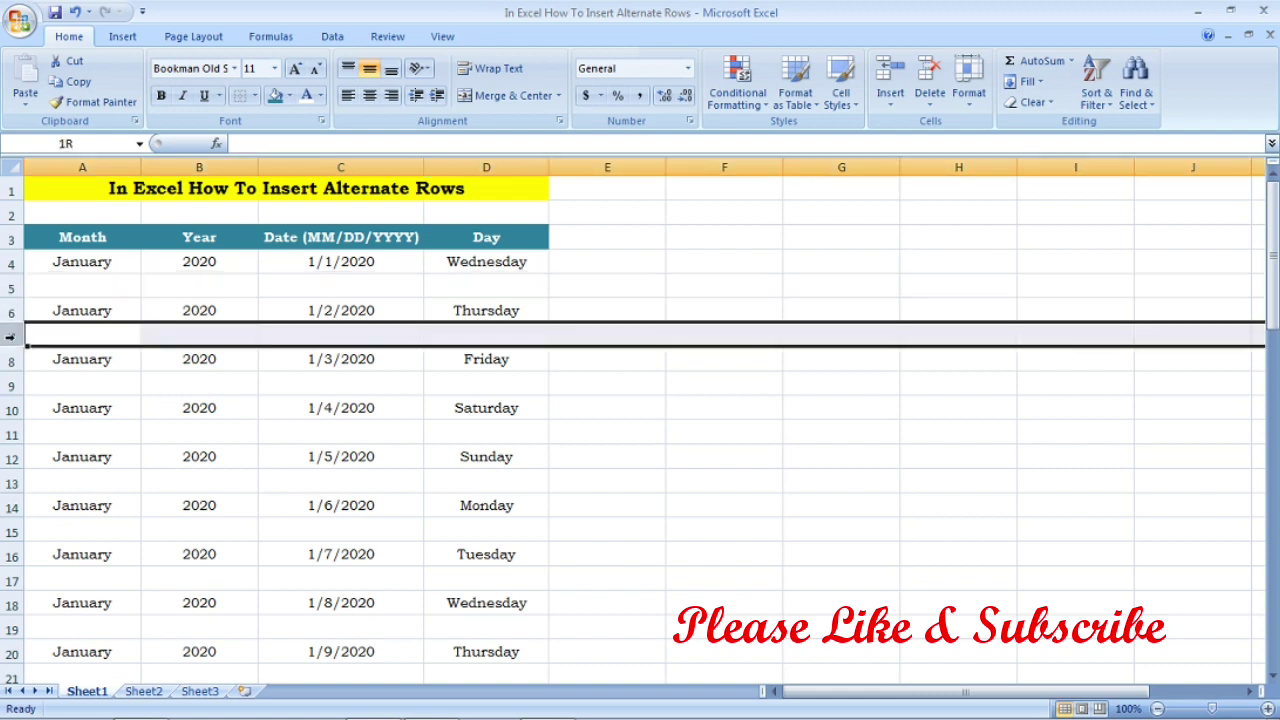
click(11, 386)
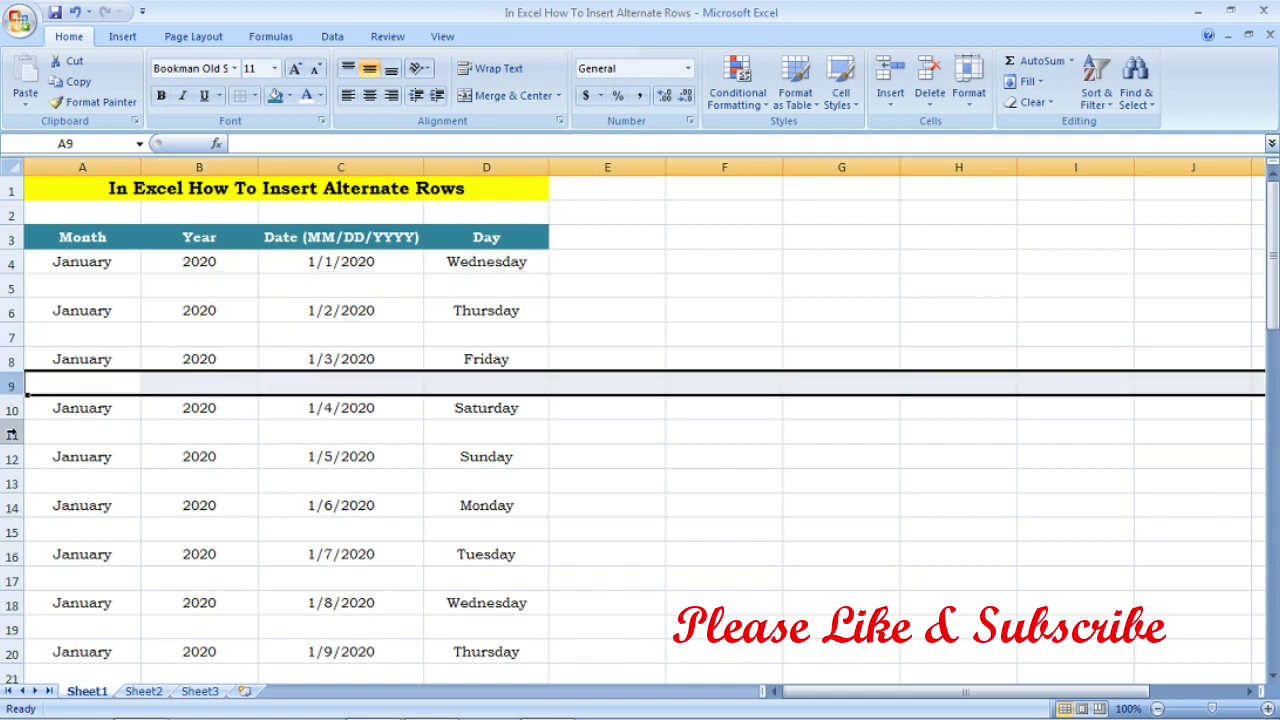
click(11, 432)
click(589, 364)
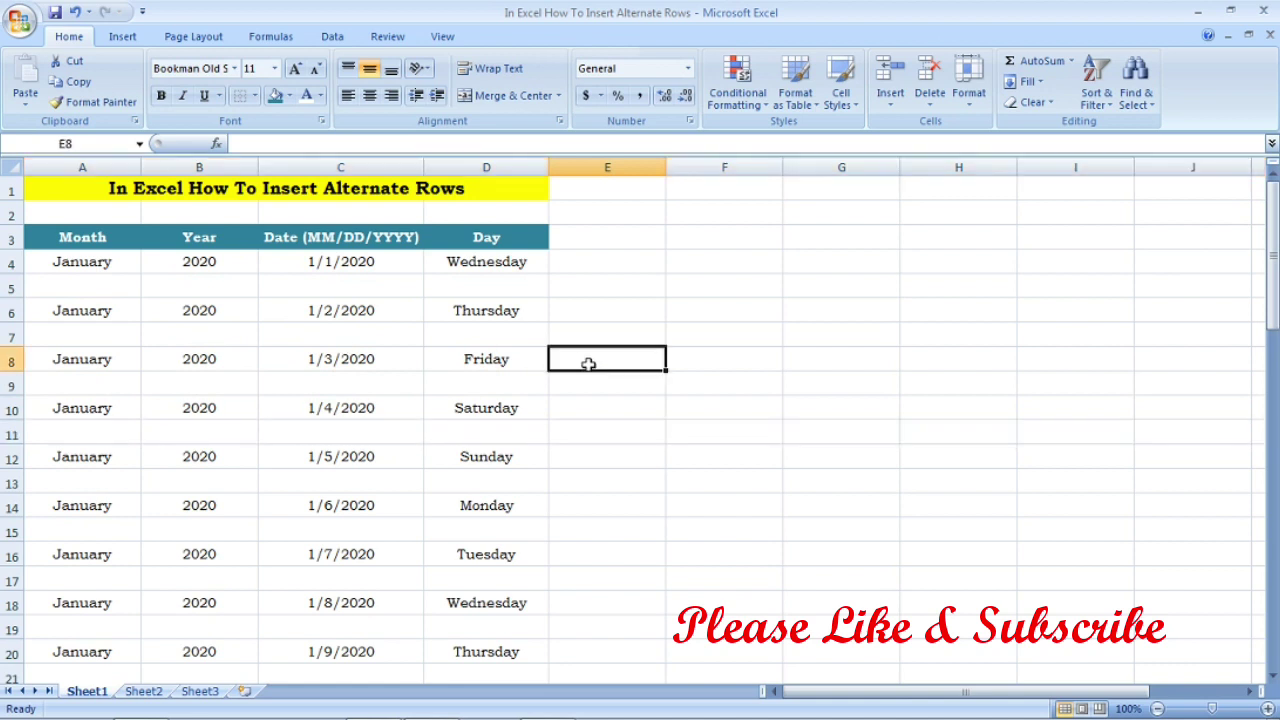
click(679, 388)
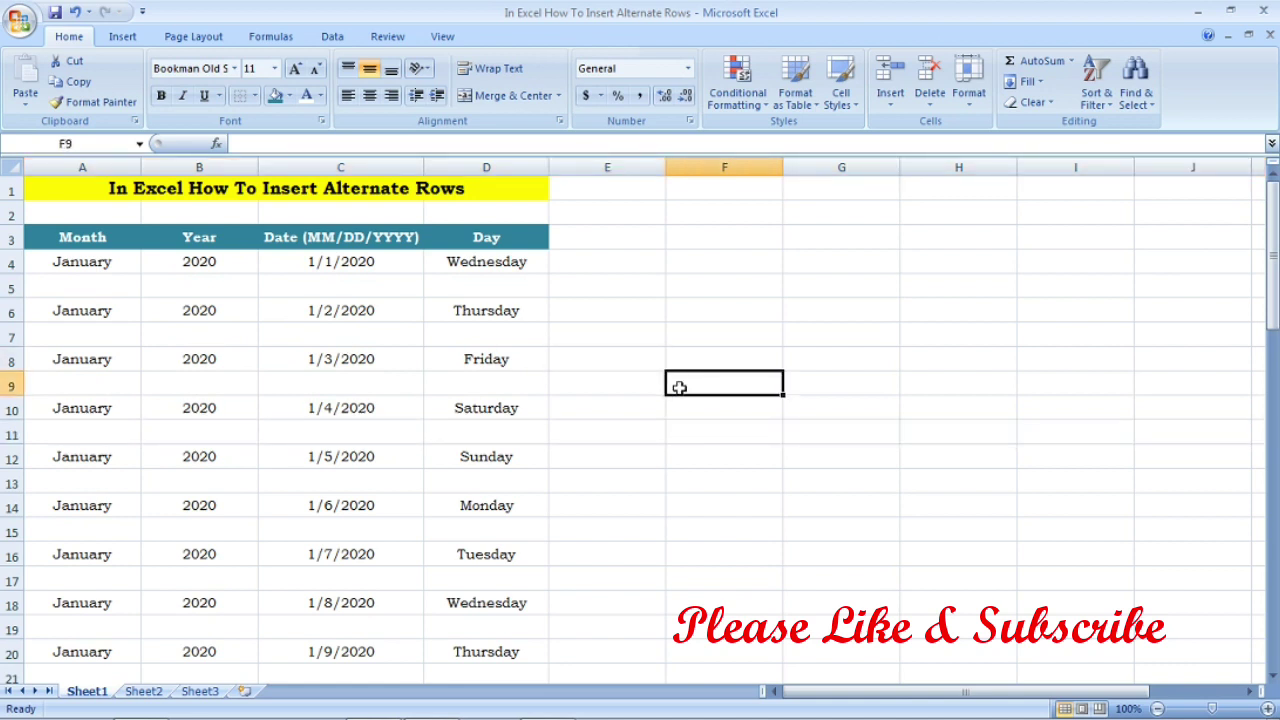
click(697, 418)
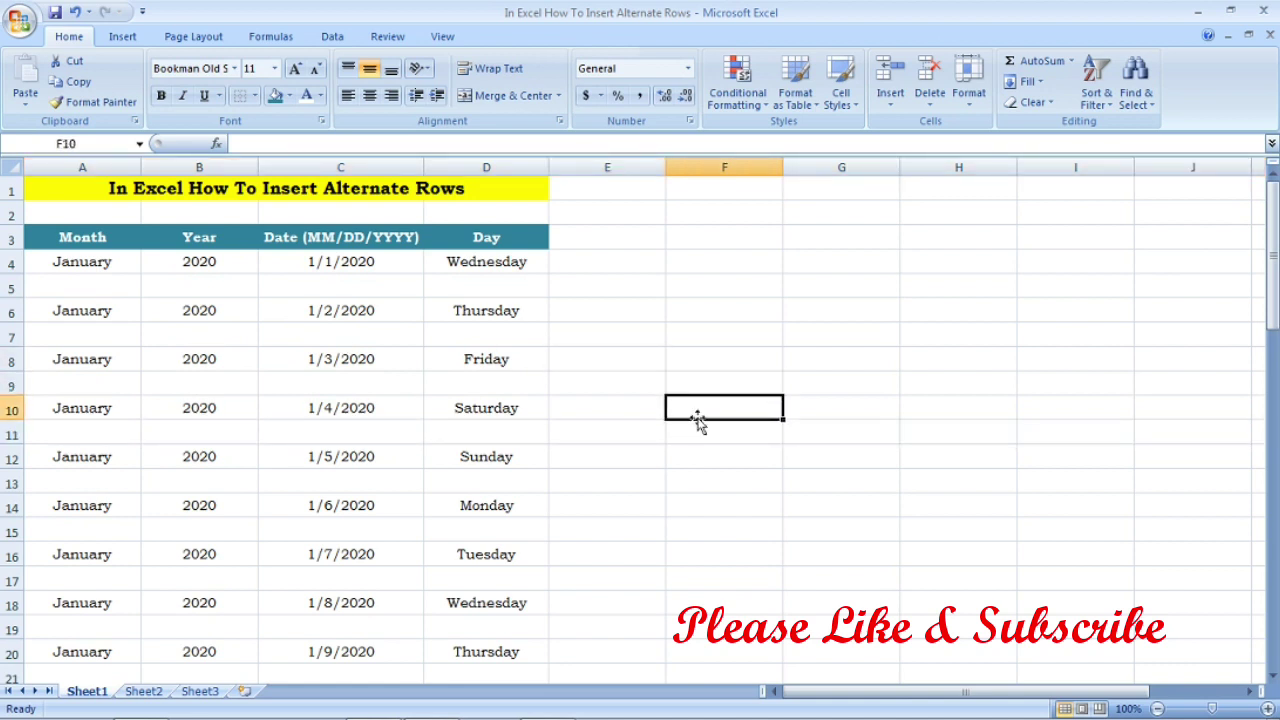